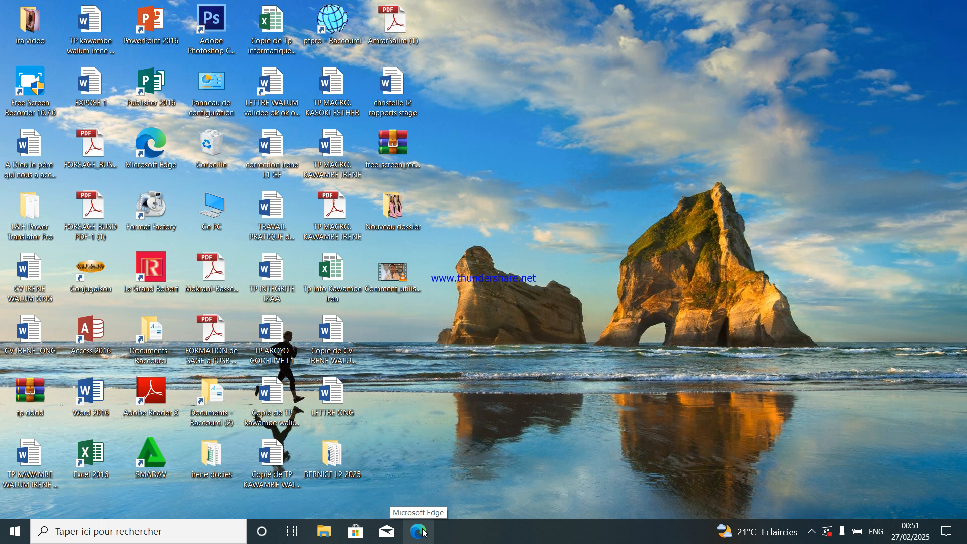
# In Microsoft Edge, search the web for "Trello se connecter" and open the French Trello home page (trello.com/fr) from the results.
pyautogui.click(422, 532)
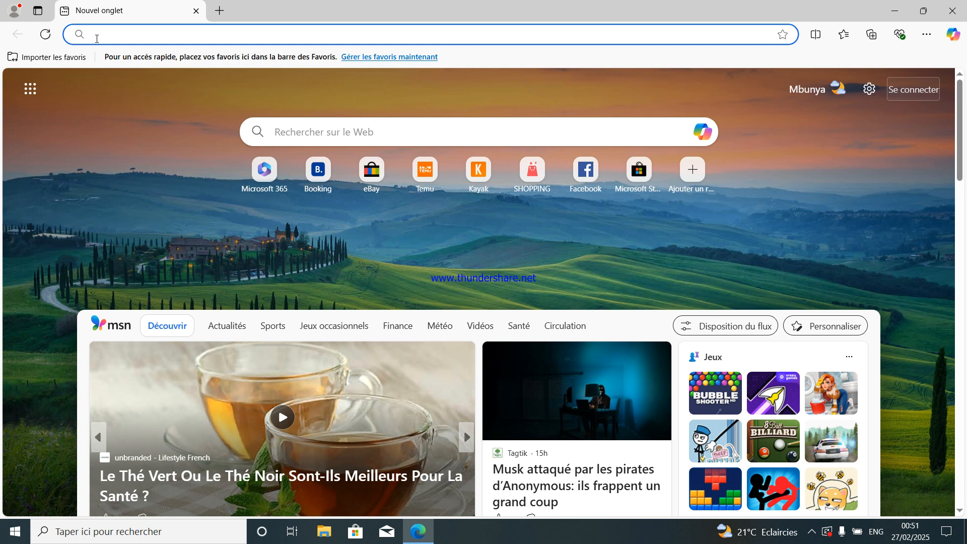
pyautogui.write('tr')
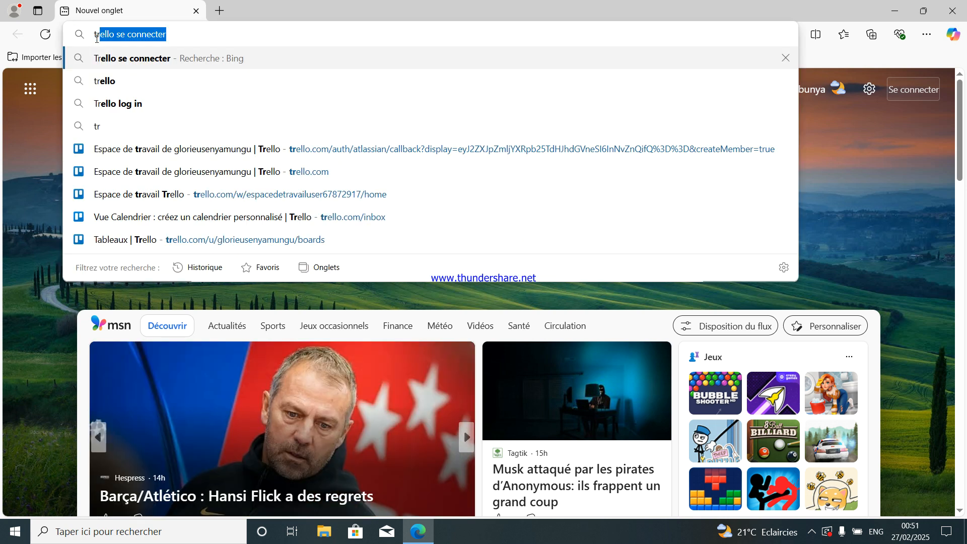
pyautogui.write('e')
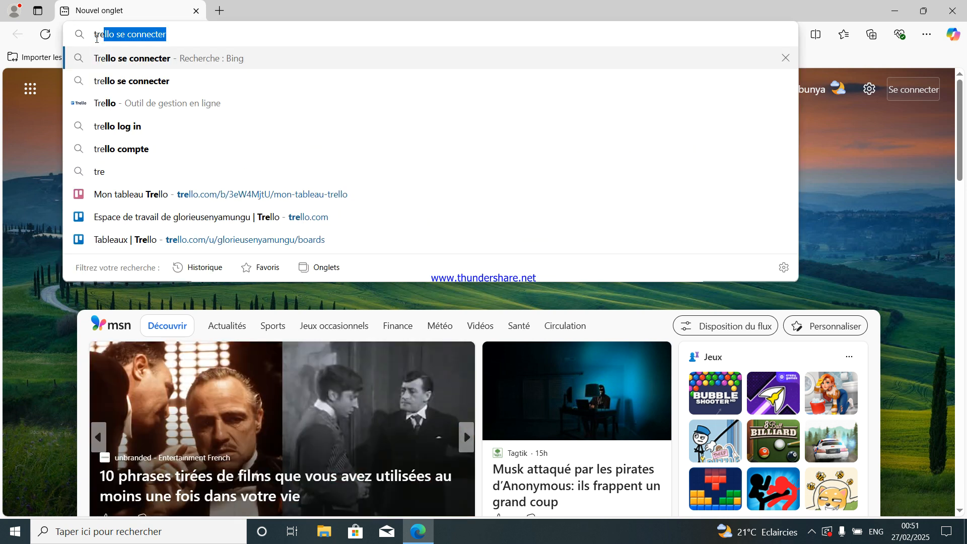
pyautogui.write('ll')
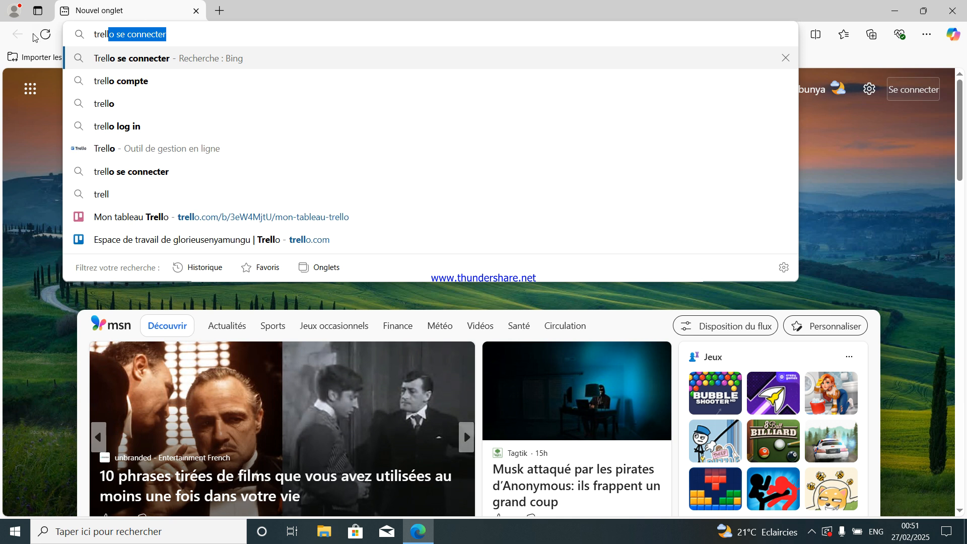
pyautogui.click(105, 60)
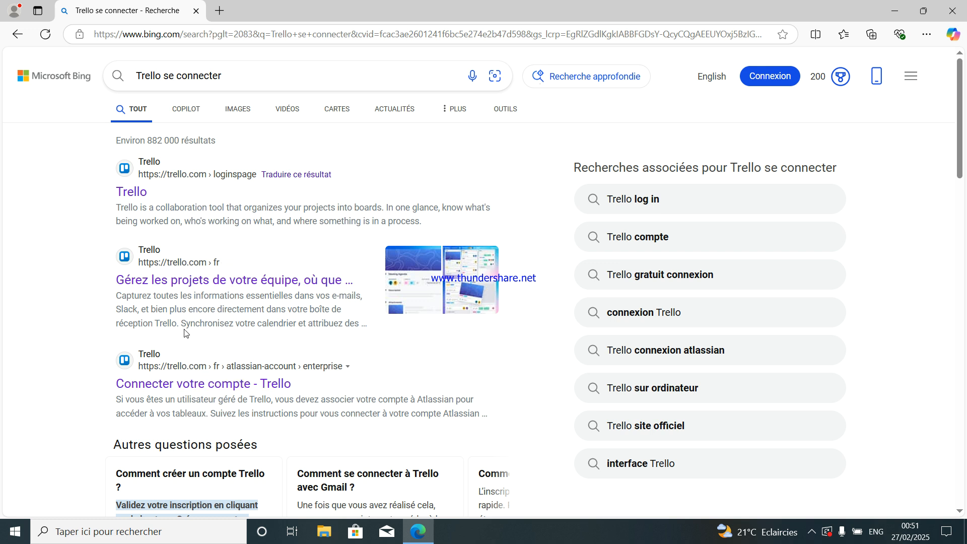
pyautogui.click(144, 282)
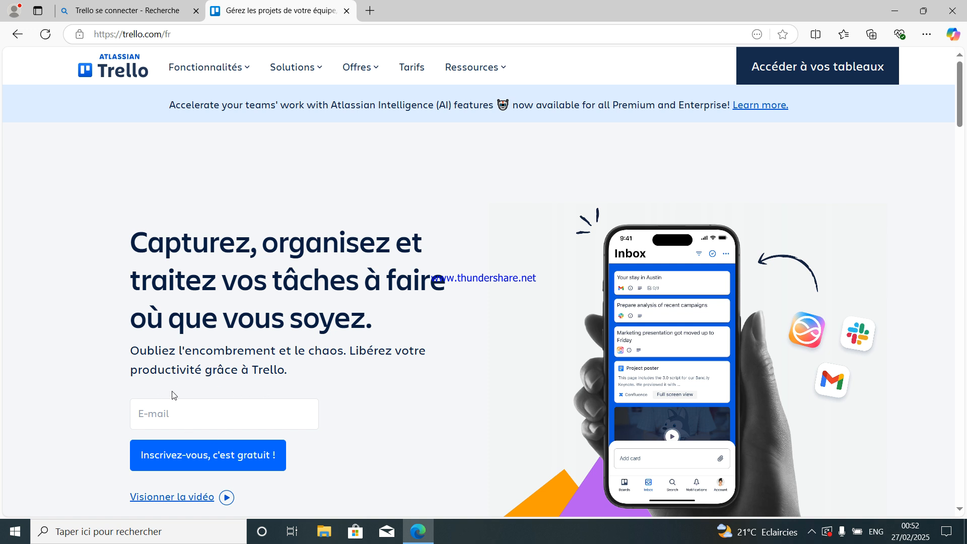
# Submit the saved e-mail address for Trello sign-up, dismiss the translation offer, and sign in with the matching Google account.
pyautogui.click(191, 414)
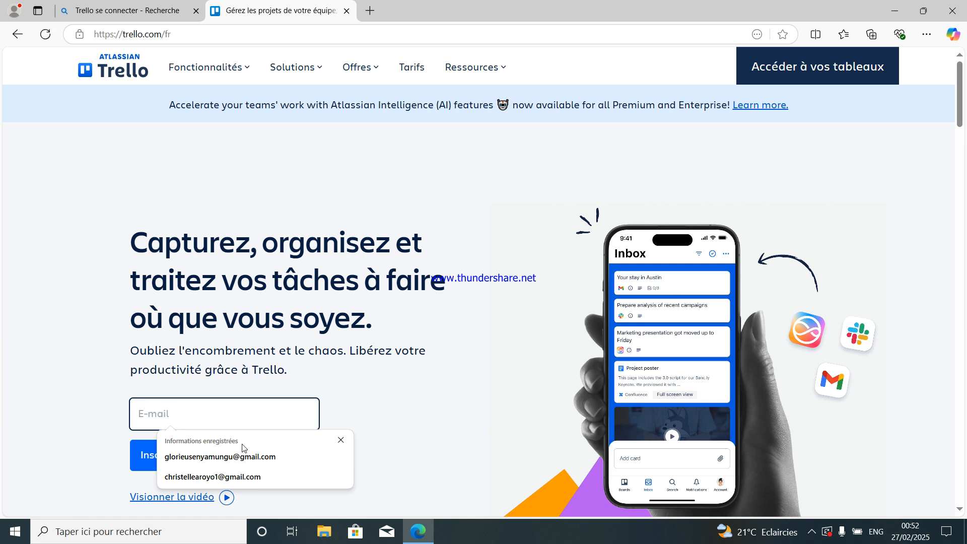
pyautogui.click(203, 456)
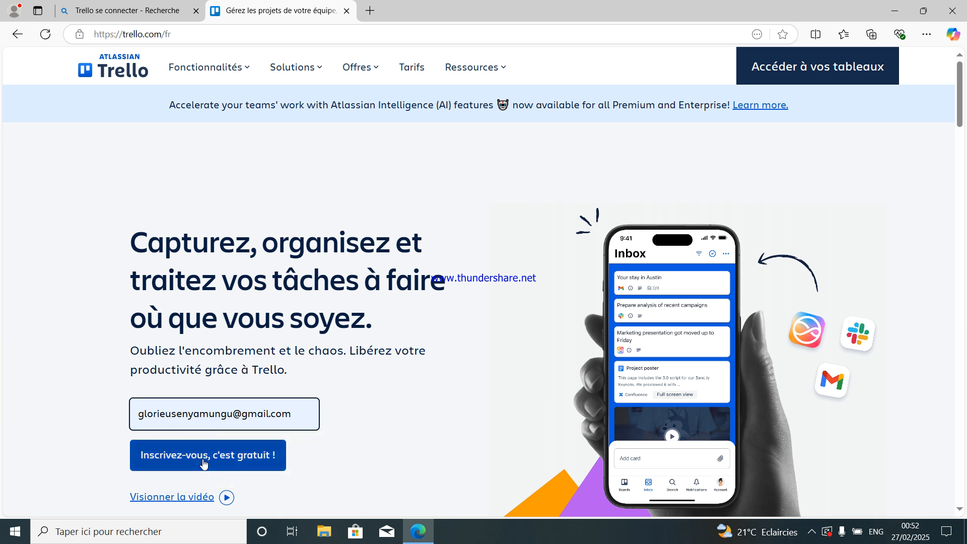
pyautogui.click(204, 463)
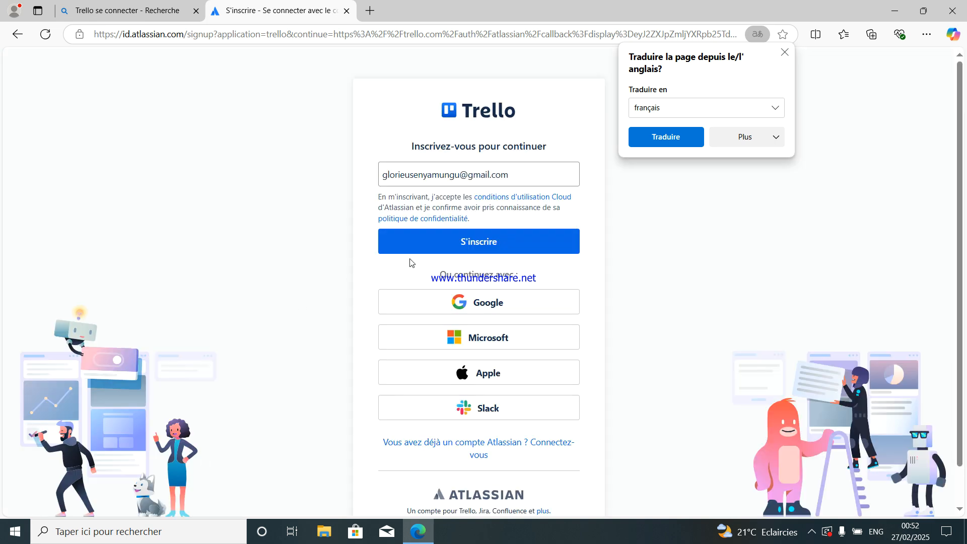
pyautogui.click(784, 53)
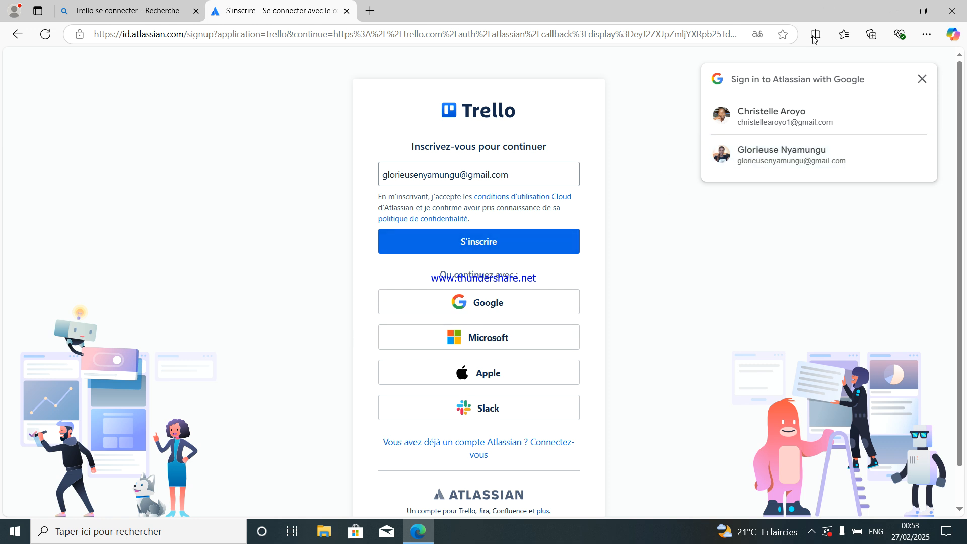
pyautogui.click(760, 159)
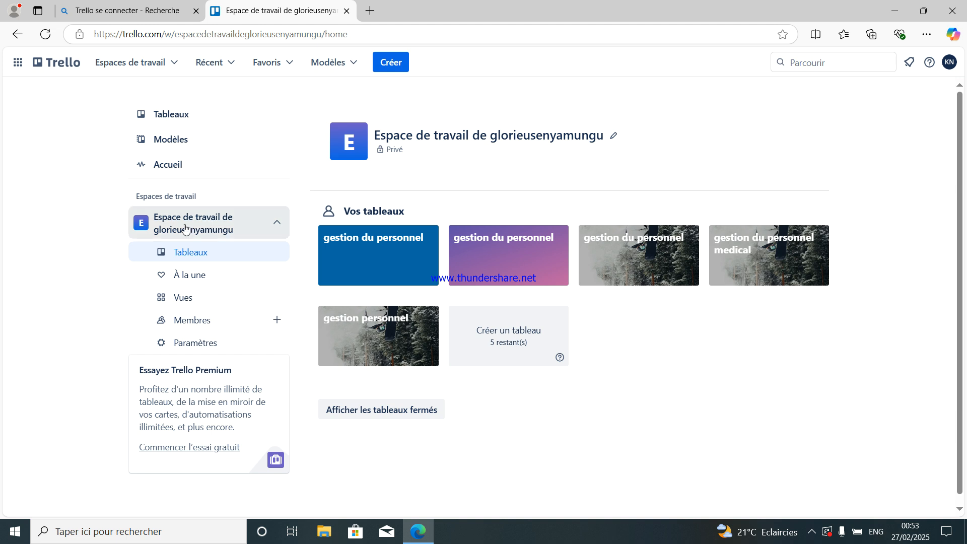
# Examine the workspace settings and return to the workspace's boards overview.
pyautogui.click(191, 344)
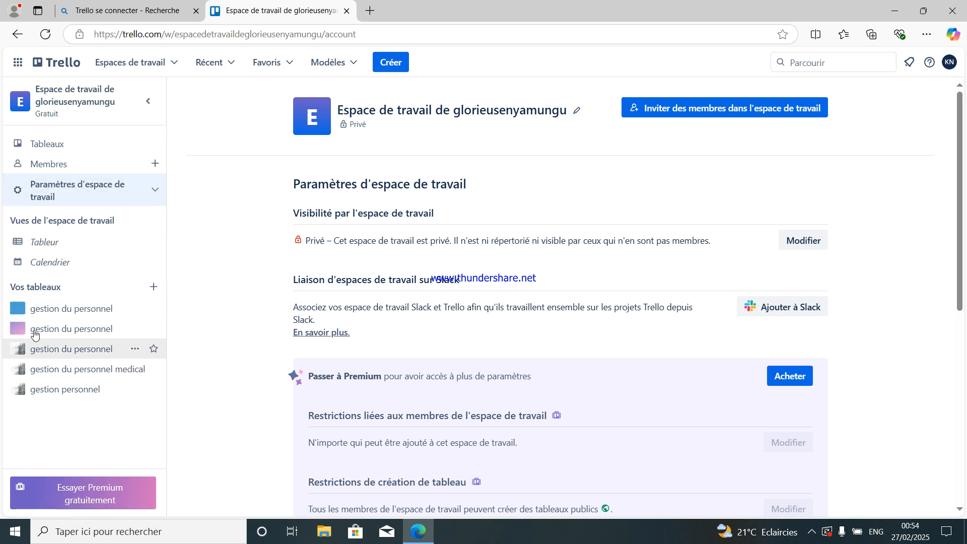
pyautogui.click(43, 148)
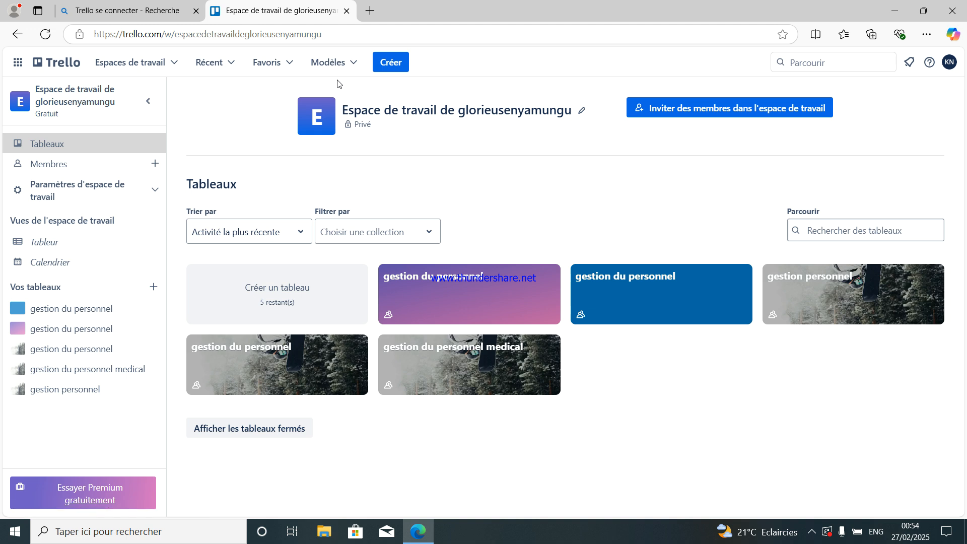
pyautogui.click(400, 64)
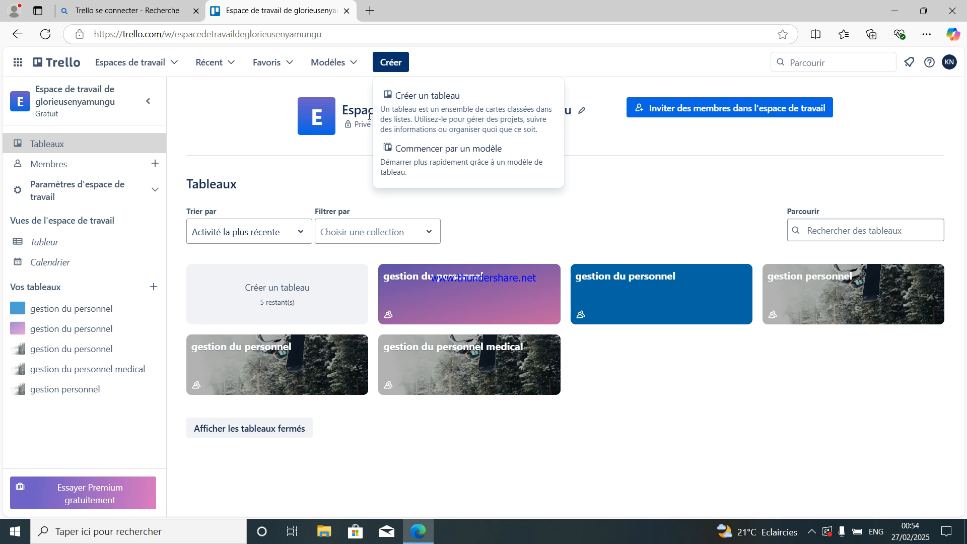
pyautogui.click(446, 107)
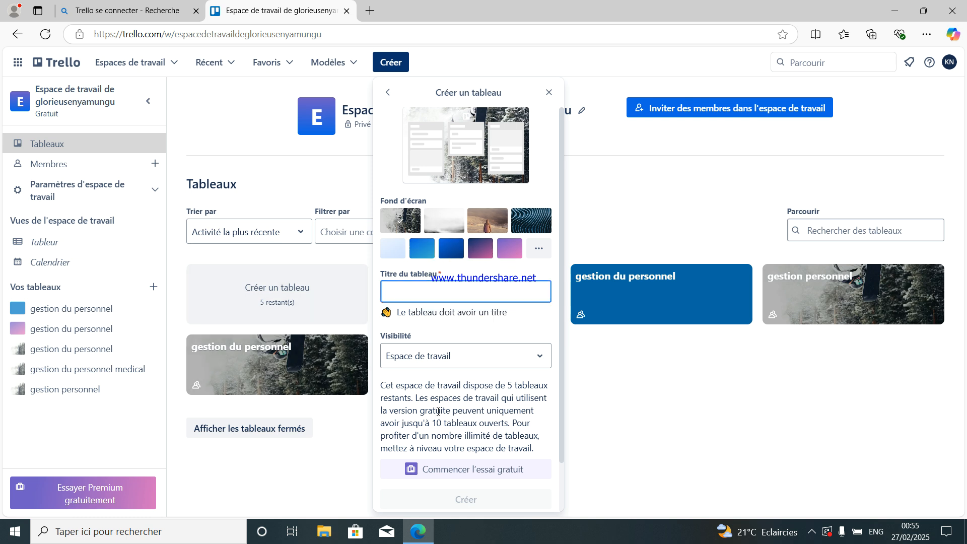
pyautogui.click(540, 357)
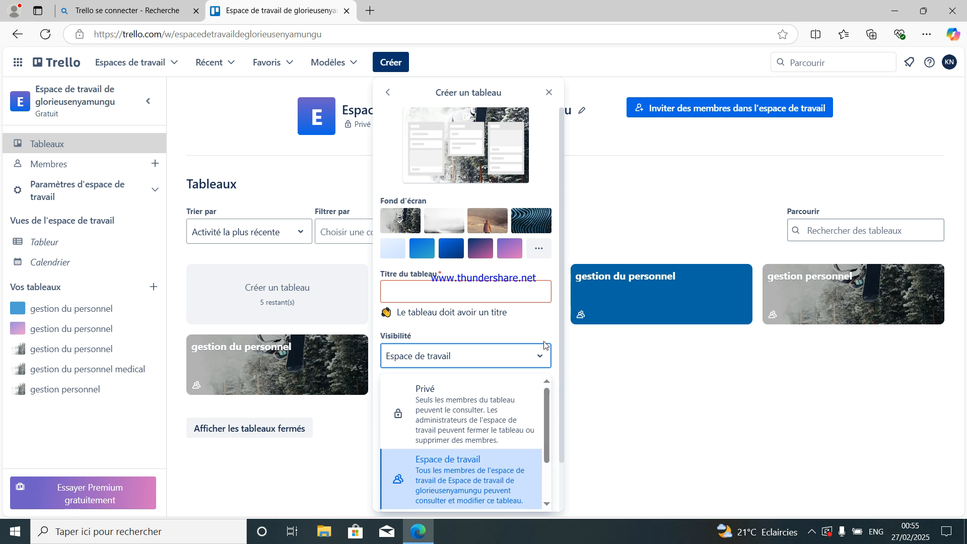
pyautogui.click(514, 295)
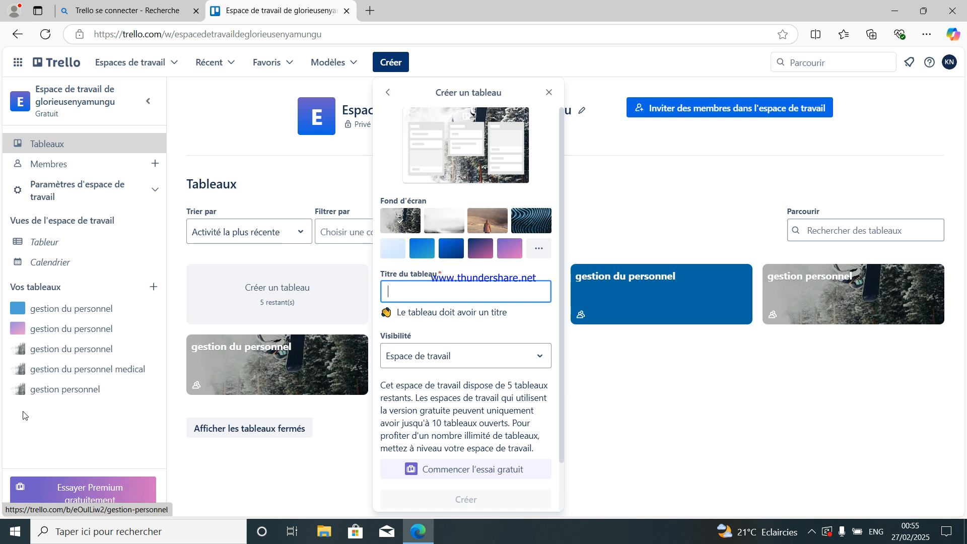
# Open the "gestion du personnel" board with the purple-pink background and close its board menu.
pyautogui.click(60, 330)
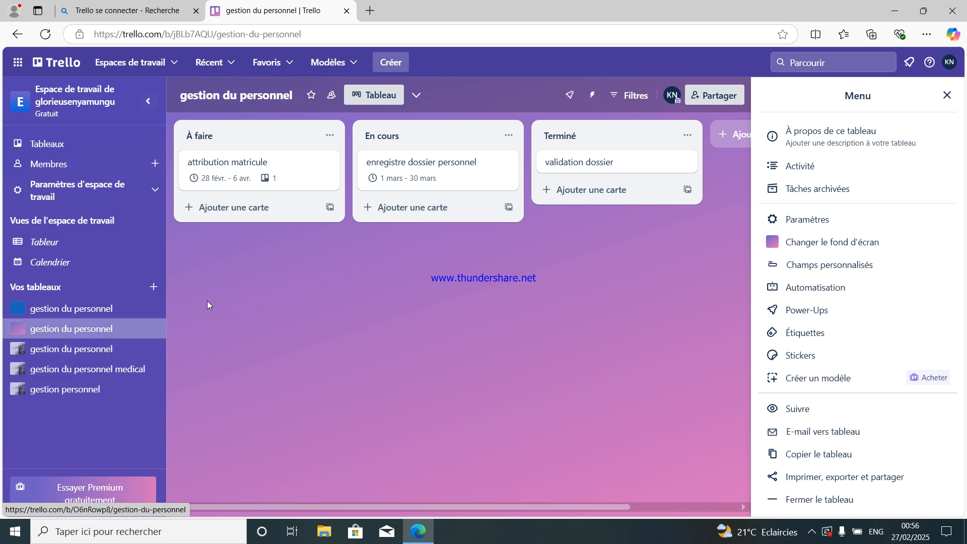
pyautogui.click(947, 95)
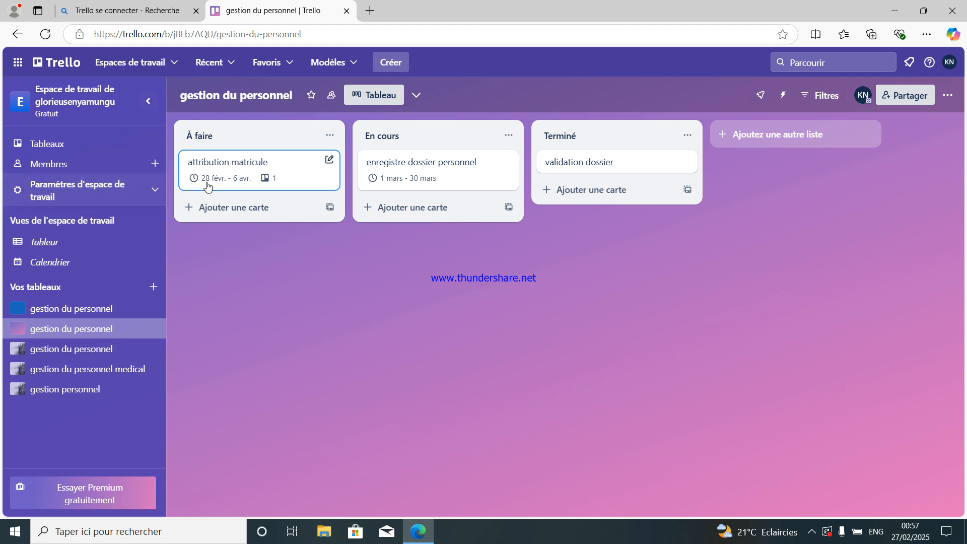
# Edit the dates of the "attribution matricule" card in the À faire list and set the start date to 01/03/2025.
pyautogui.click(329, 161)
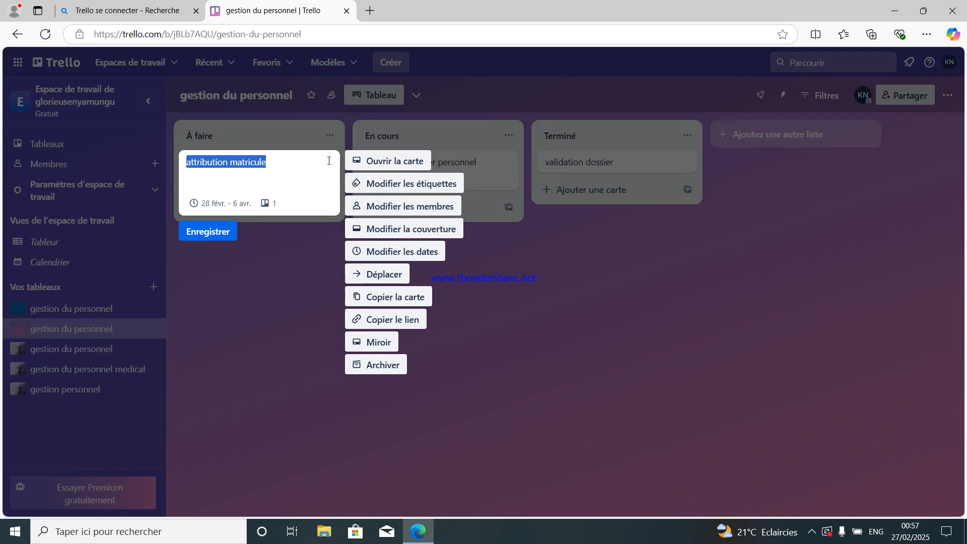
pyautogui.click(304, 267)
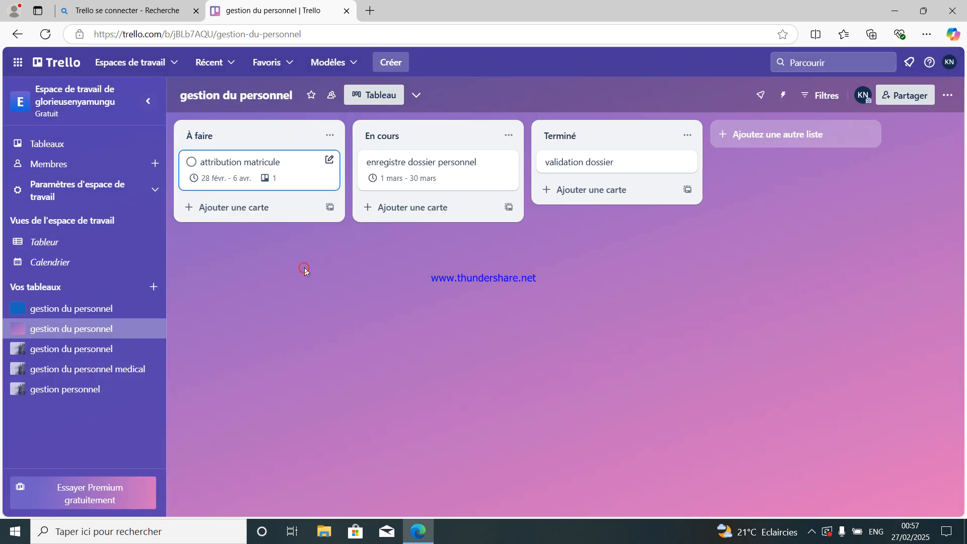
pyautogui.click(330, 161)
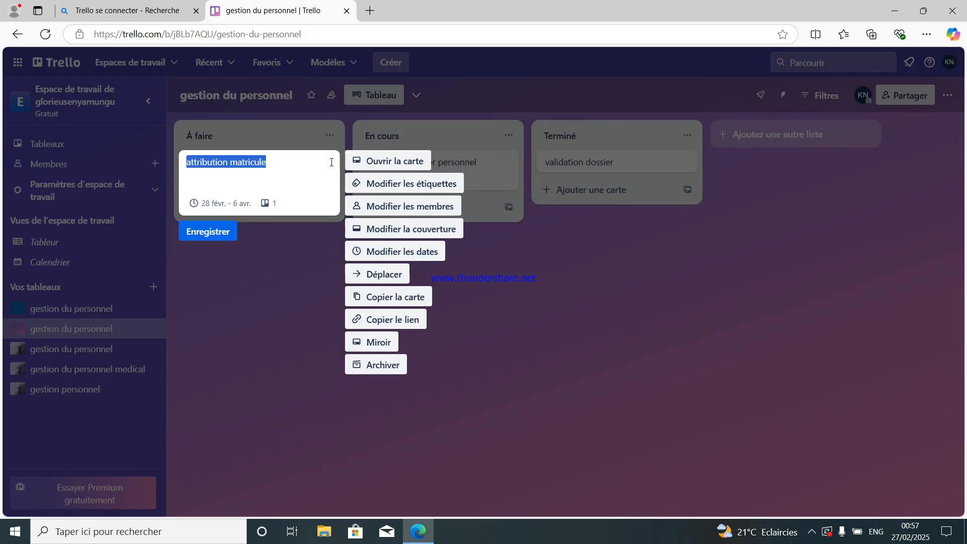
pyautogui.click(393, 252)
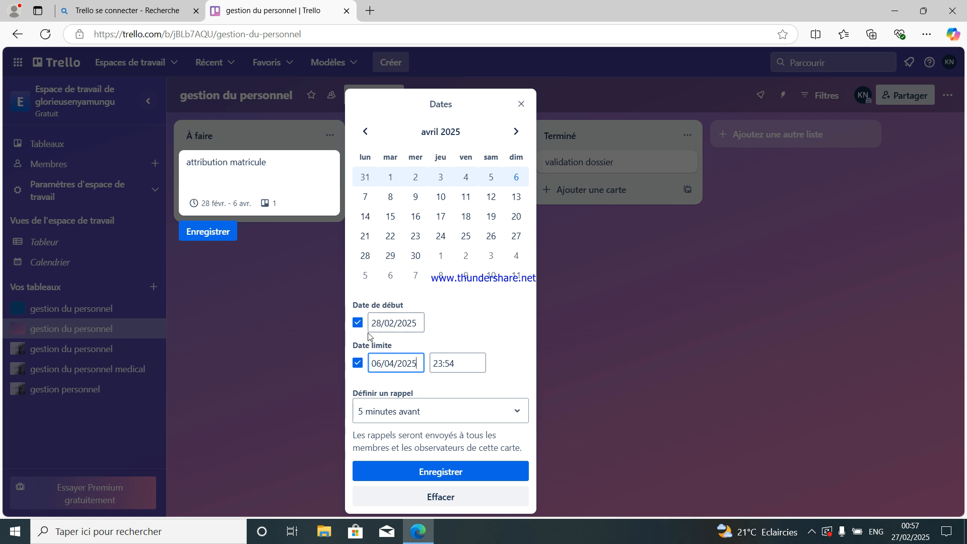
pyautogui.click(382, 322)
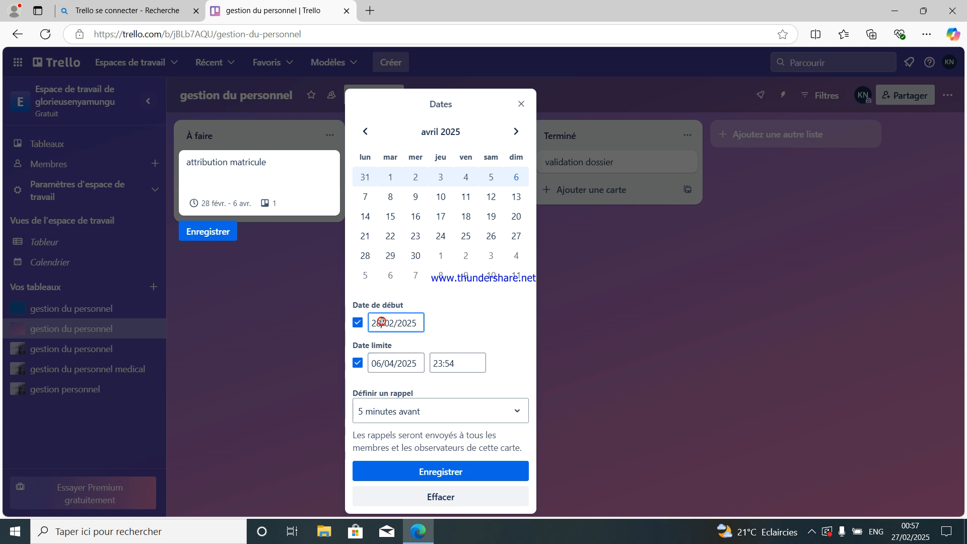
pyautogui.press('BackSpace')
pyautogui.press('BackSpace')
pyautogui.click(416, 216)
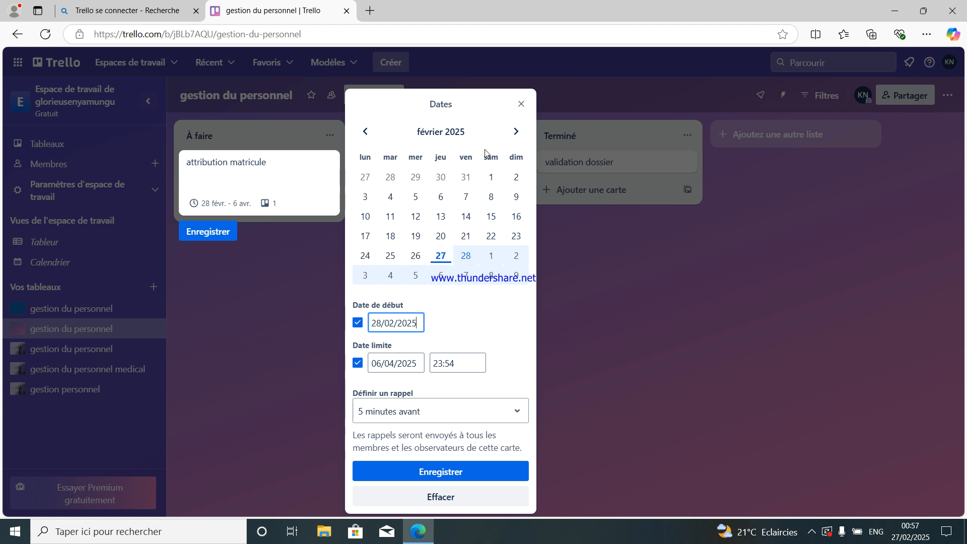
pyautogui.click(516, 132)
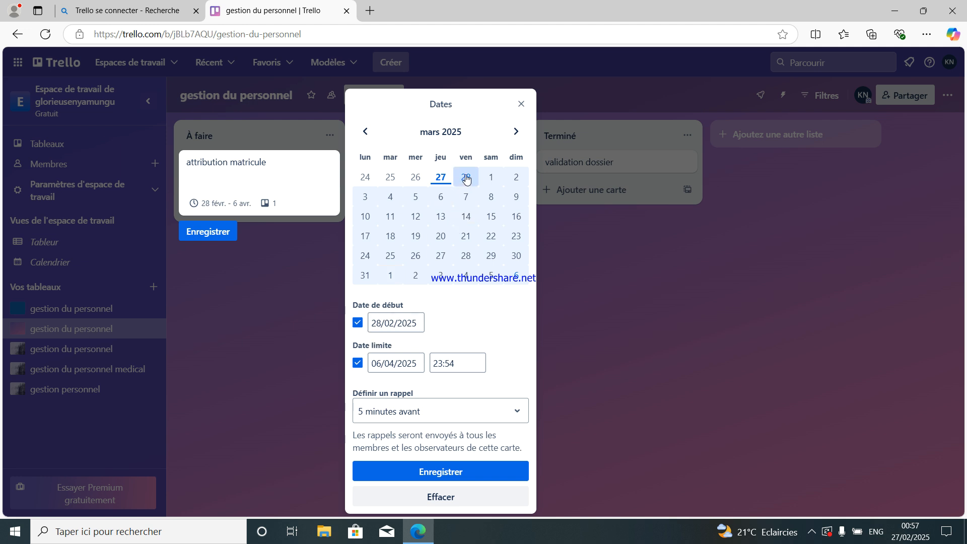
pyautogui.click(492, 177)
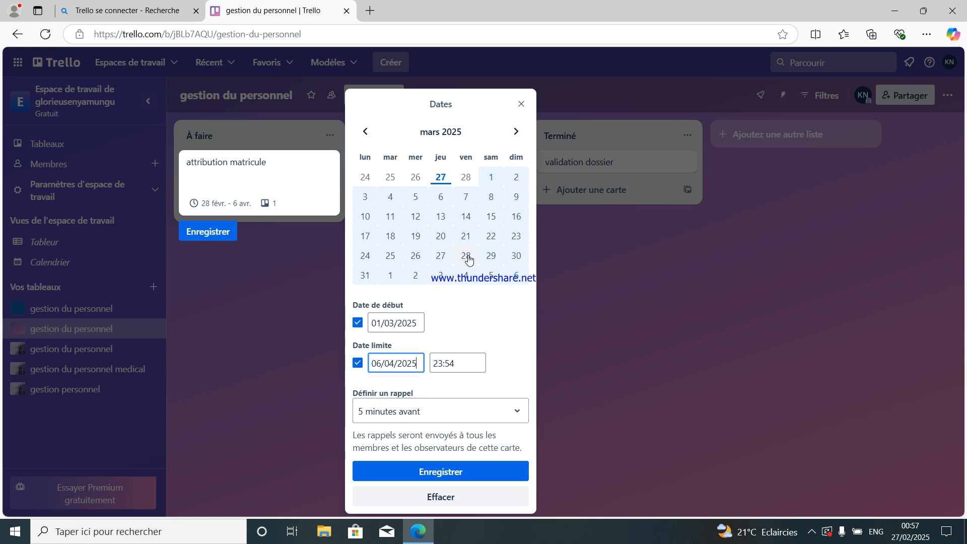
# Set the due date of the "attribution matricule" card to 10/04/2025.
pyautogui.click(383, 362)
pyautogui.click(515, 132)
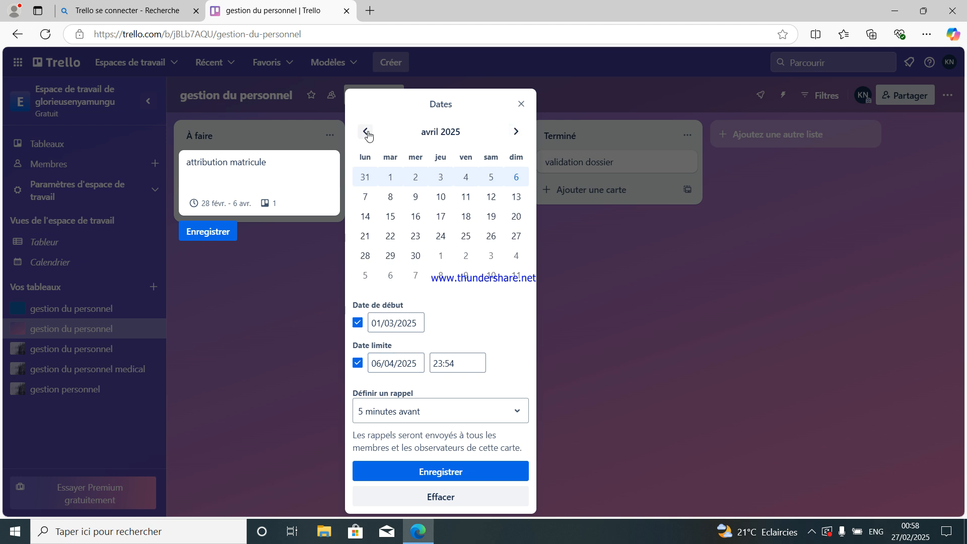
pyautogui.click(441, 198)
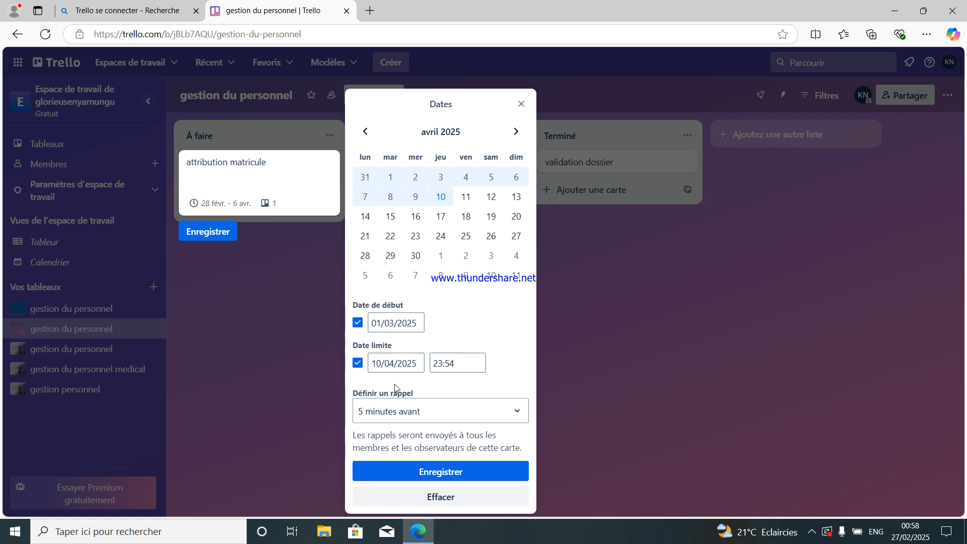
# Set the card's reminder to 10 minutes before the due date, then save the dates and the card.
pyautogui.click(519, 413)
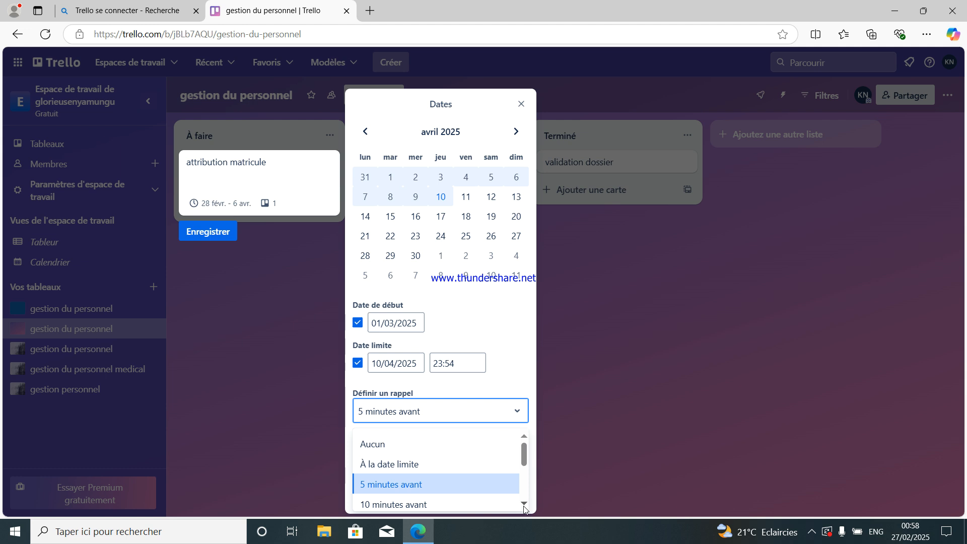
pyautogui.scroll(-1, 524, 507)
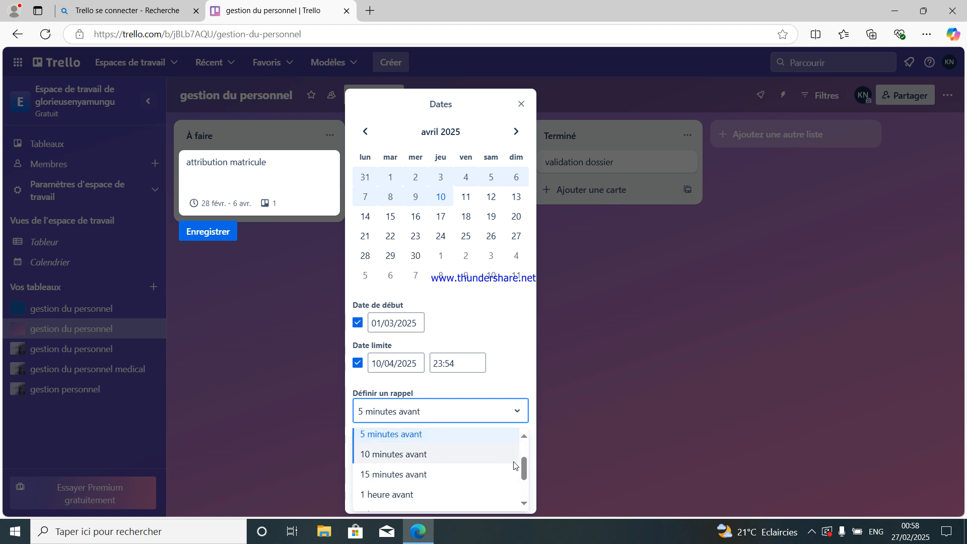
pyautogui.click(408, 455)
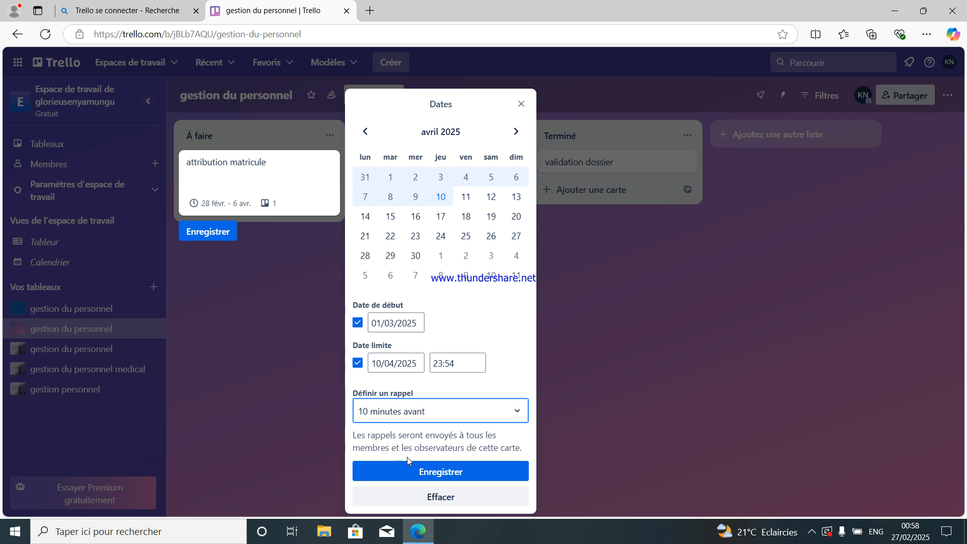
pyautogui.click(438, 471)
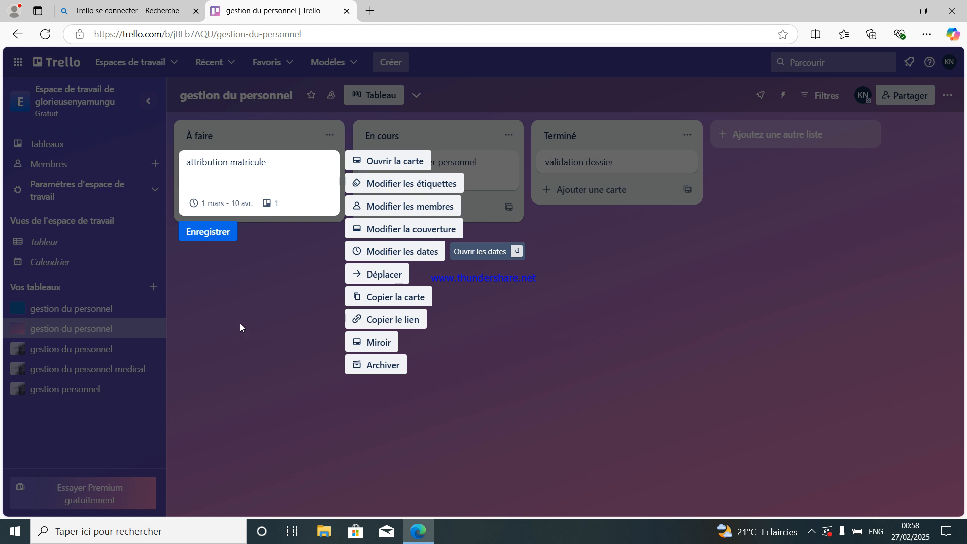
pyautogui.click(213, 232)
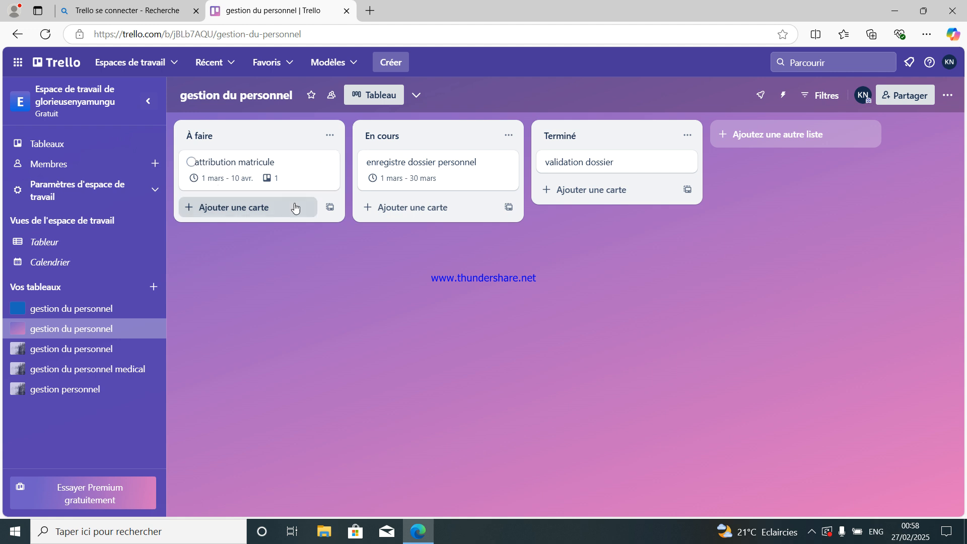
pyautogui.click(330, 207)
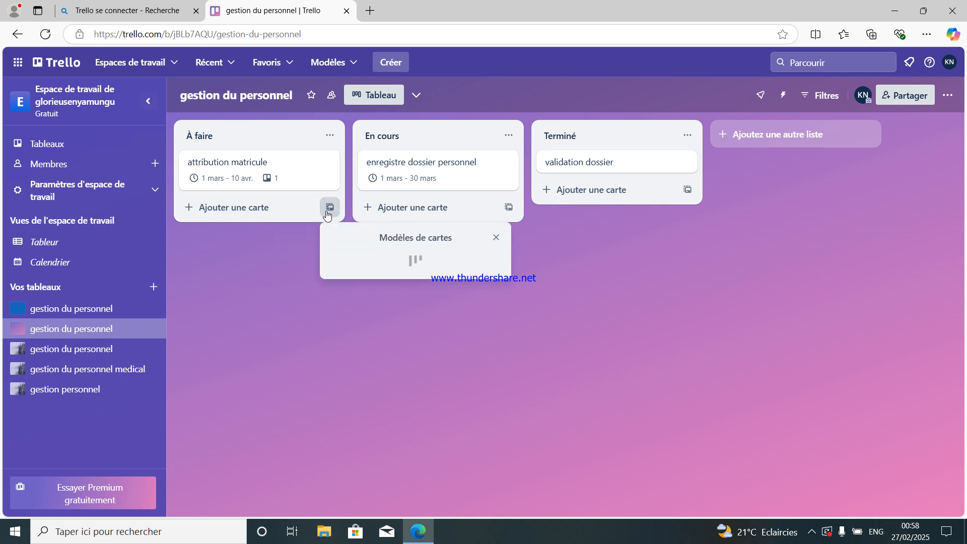
pyautogui.click(266, 239)
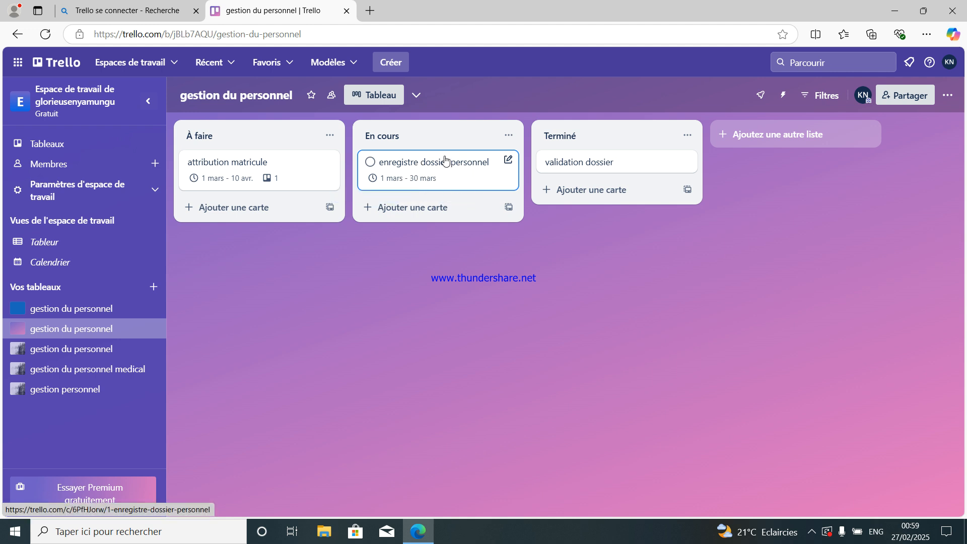
# Edit the dates of the "enregistre dossier personnel" card in the En cours list and set its due date to 24/06/2025.
pyautogui.click(508, 162)
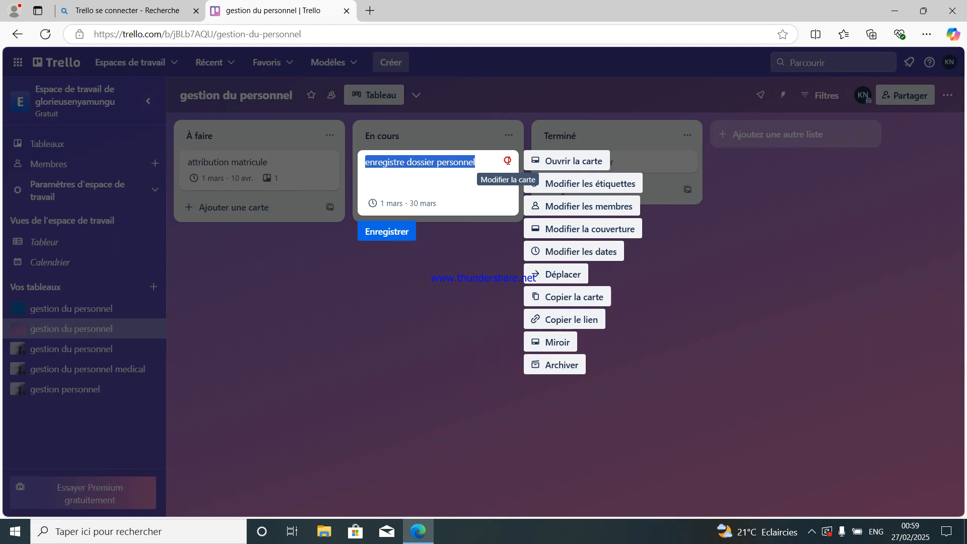
pyautogui.click(566, 255)
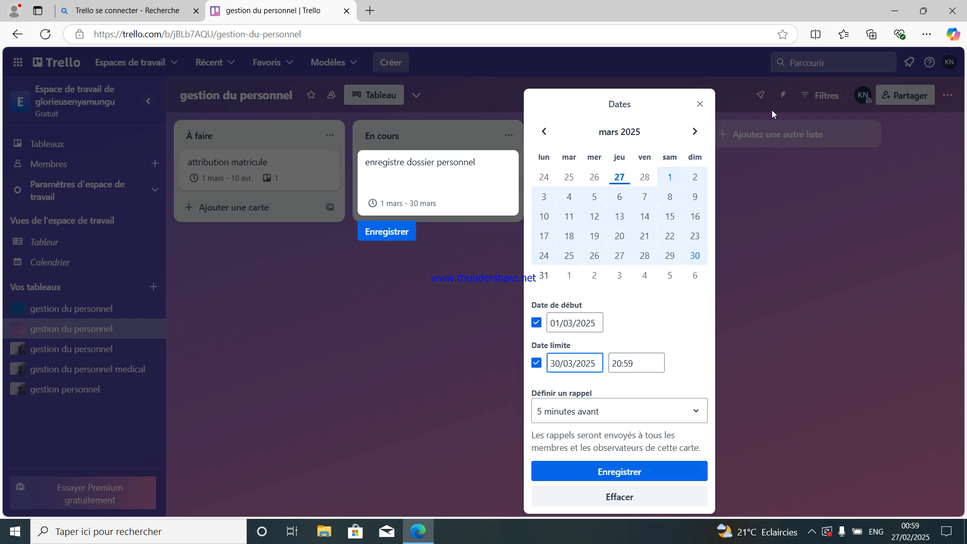
pyautogui.click(695, 132)
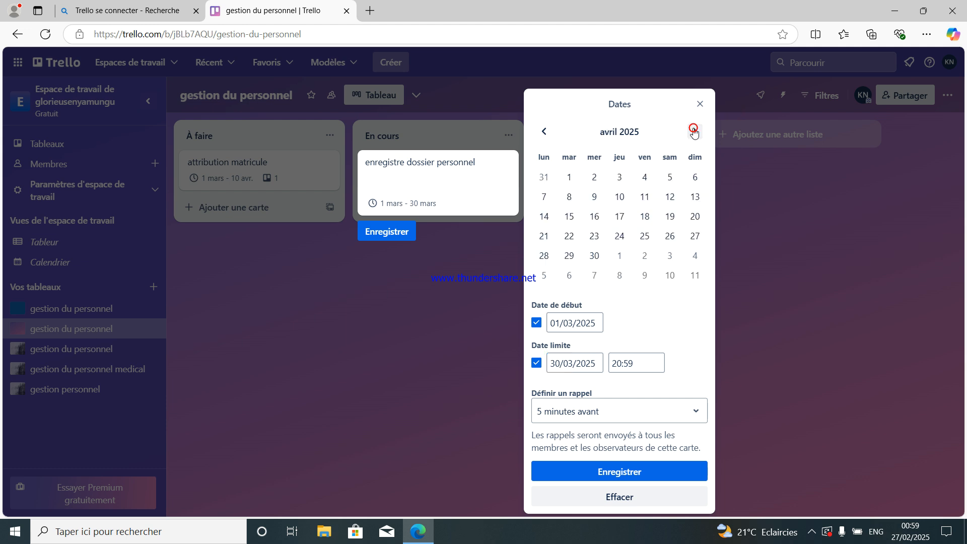
pyautogui.click(694, 132)
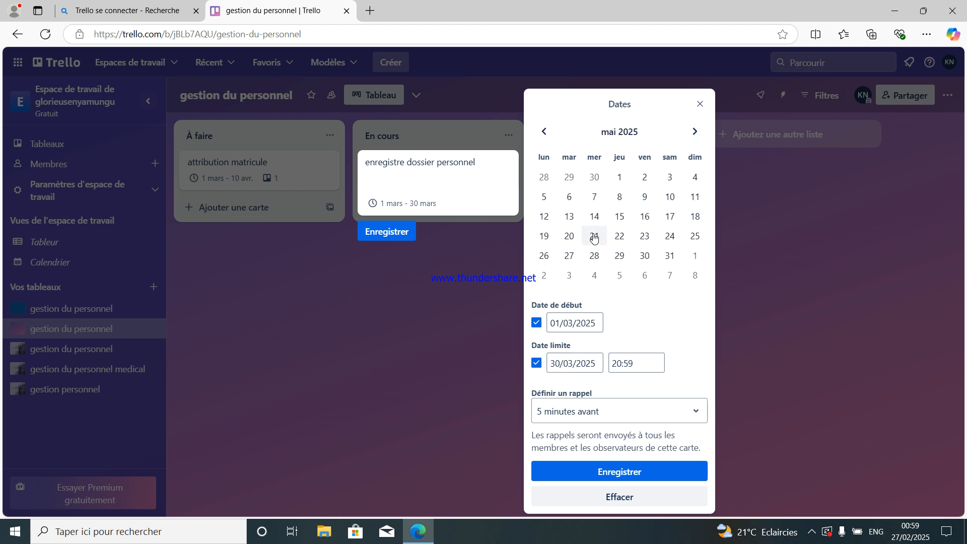
pyautogui.click(621, 177)
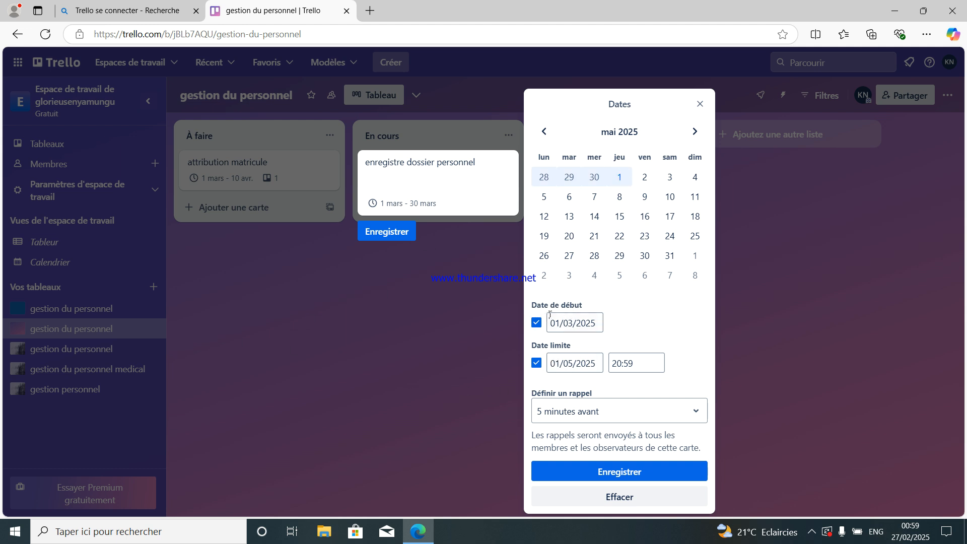
pyautogui.click(561, 363)
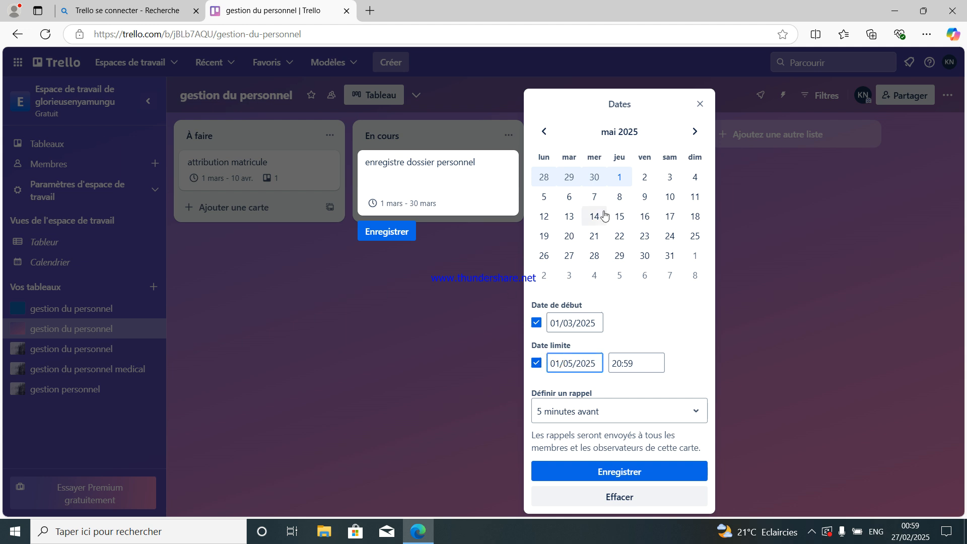
pyautogui.click(695, 135)
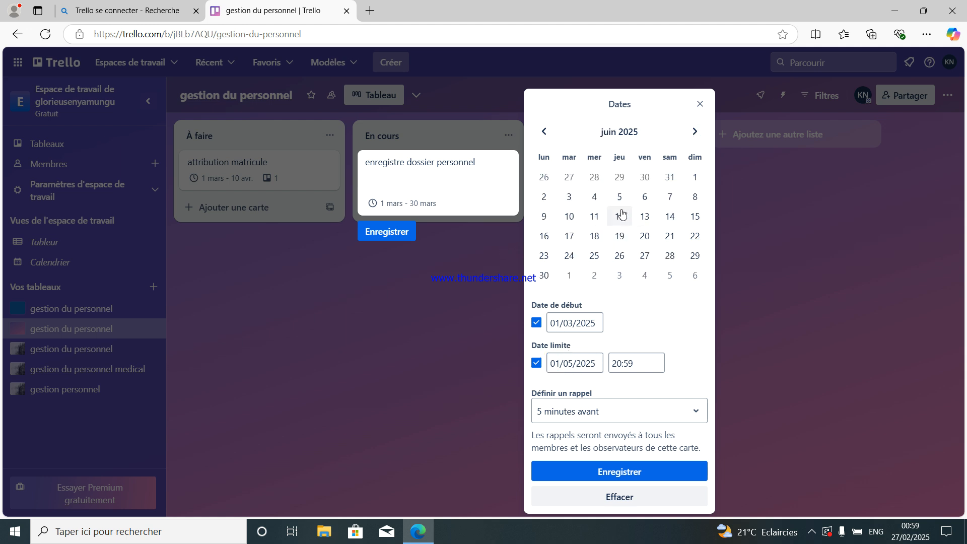
pyautogui.click(572, 275)
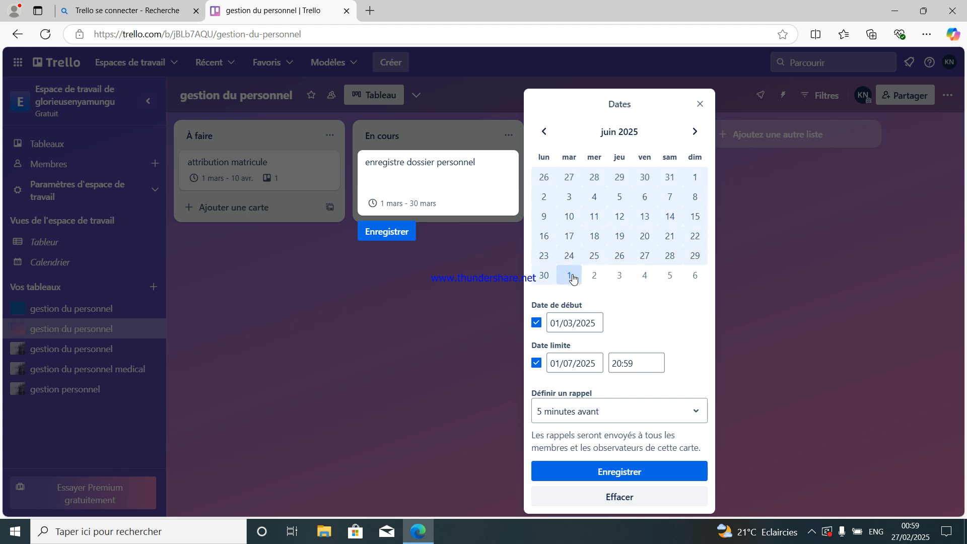
pyautogui.click(570, 257)
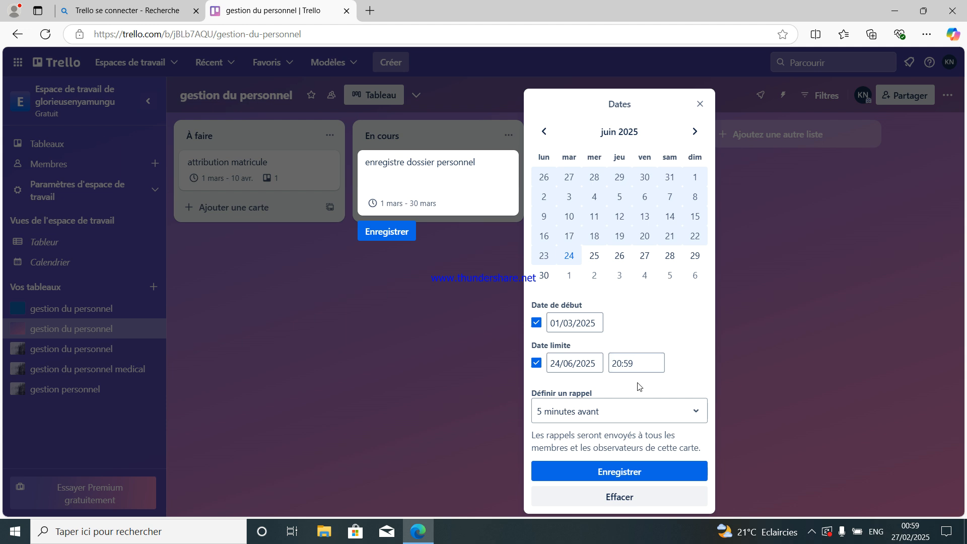
# Set the card's reminder to 10 minutes before the due date and save both the dates and the card.
pyautogui.click(698, 417)
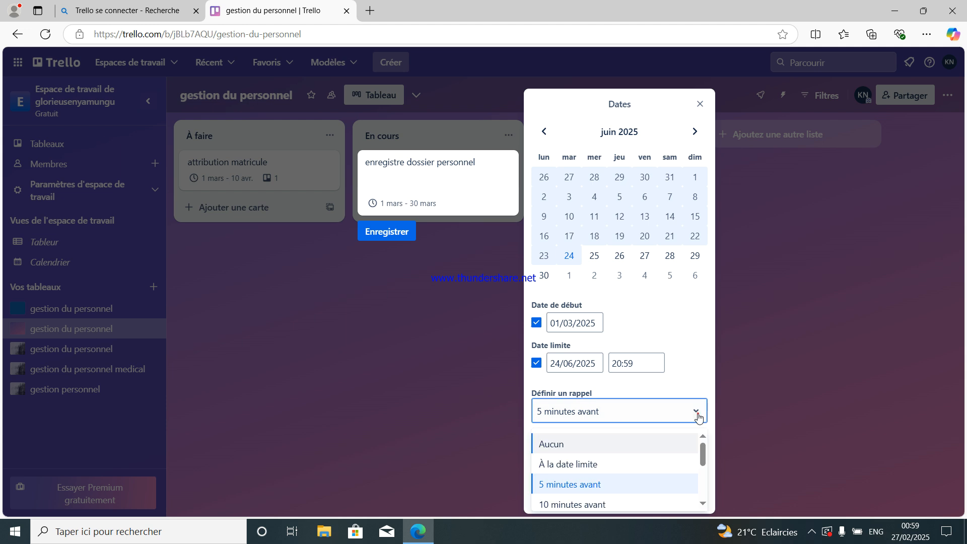
pyautogui.click(562, 496)
pyautogui.click(624, 470)
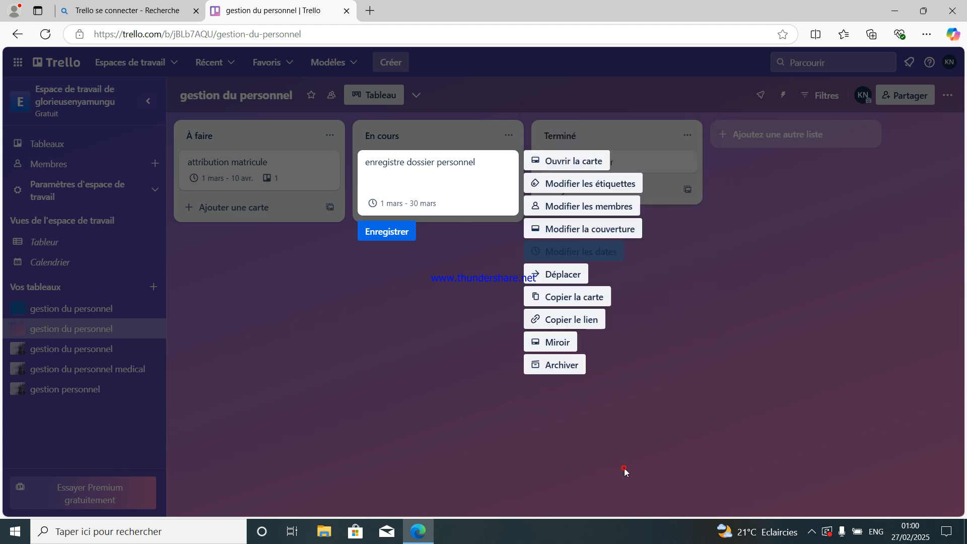
pyautogui.click(384, 231)
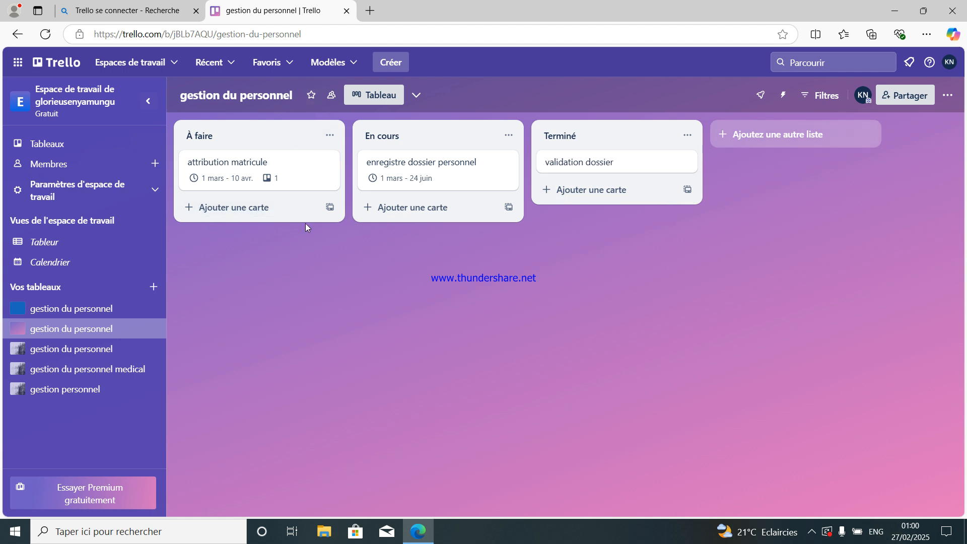
# Open the workspace's members page and start an invitation by filling in a member's e-mail address.
pyautogui.click(33, 164)
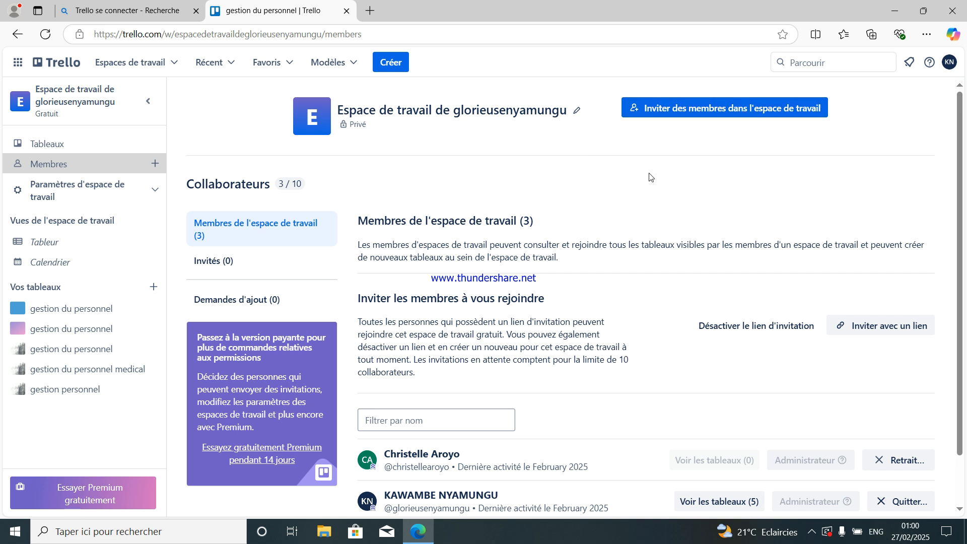
pyautogui.click(710, 108)
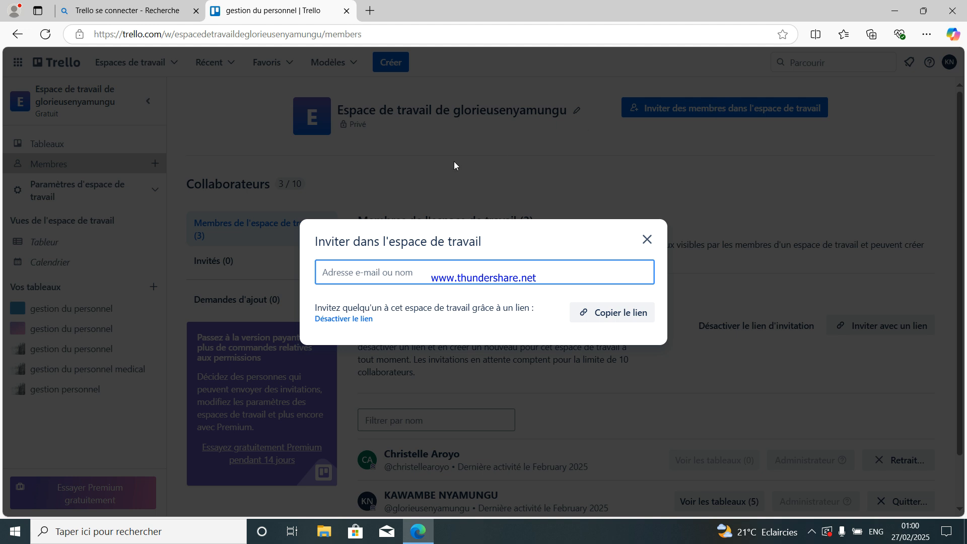
pyautogui.click(373, 276)
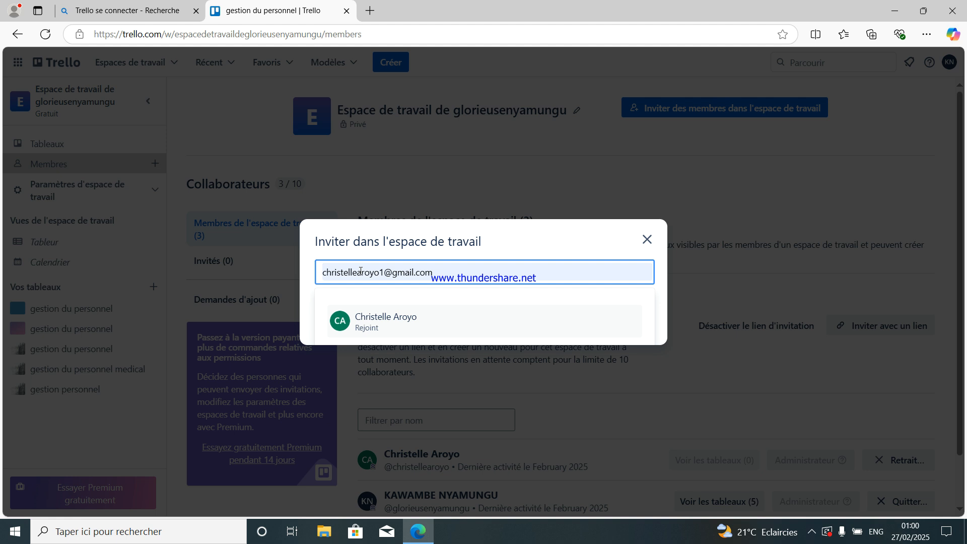
# Correct the invitee's e-mail address by moving the first name behind the last name.
pyautogui.click(357, 272)
pyautogui.press('BackSpace')
pyautogui.press('BackSpace')
pyautogui.press('BackSpace')
pyautogui.press('BackSpace')
pyautogui.press('BackSpace')
pyautogui.press('BackSpace')
pyautogui.press('BackSpace')
pyautogui.press('BackSpace')
pyautogui.press('BackSpace')
pyautogui.press('BackSpace')
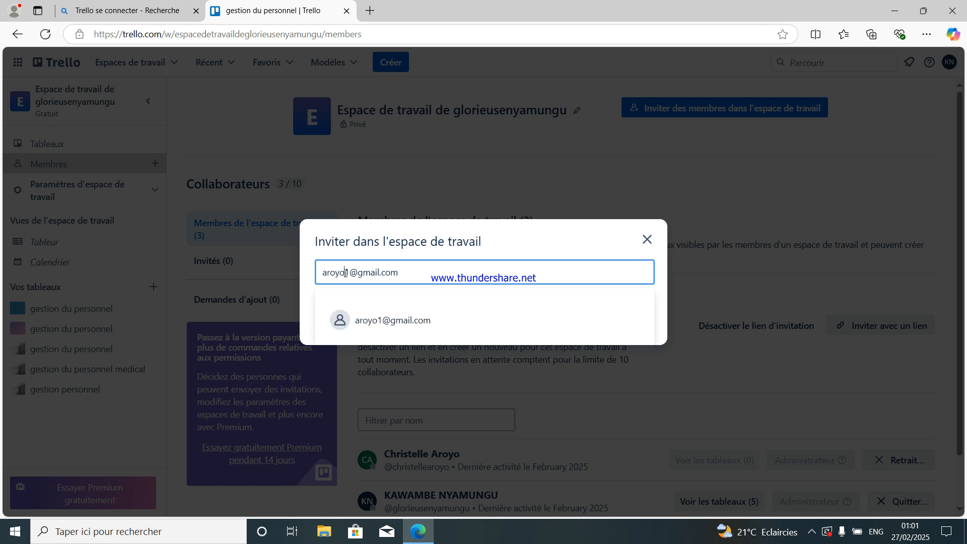
pyautogui.click(345, 273)
pyautogui.write('chri')
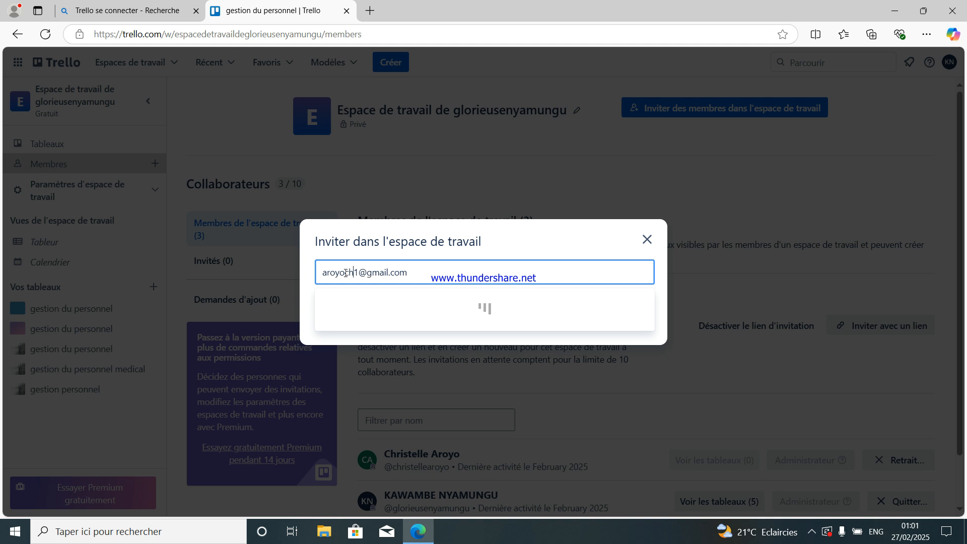
pyautogui.write('stelle')
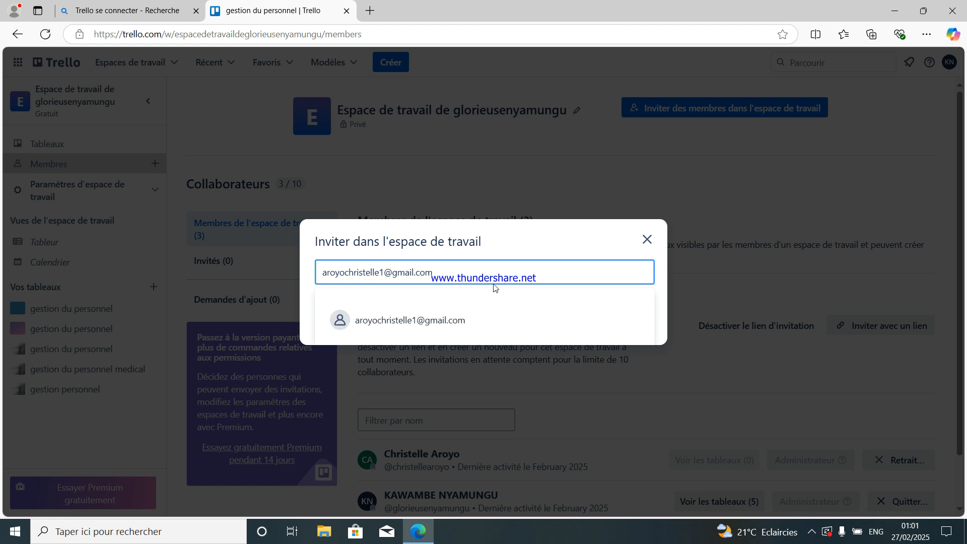
# Select the corrected address as invitee, copy the workspace invitation link, send the invitation and check the member list.
pyautogui.click(405, 321)
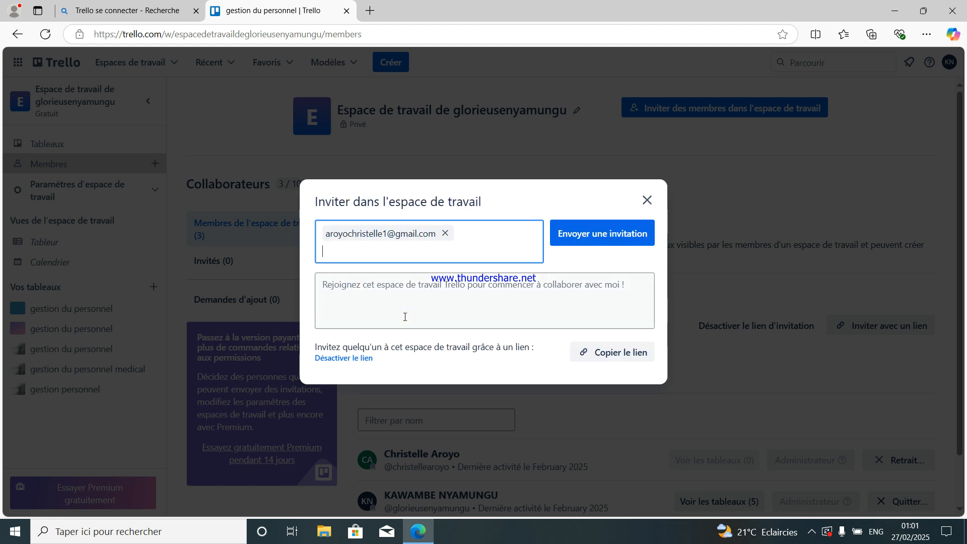
pyautogui.click(638, 353)
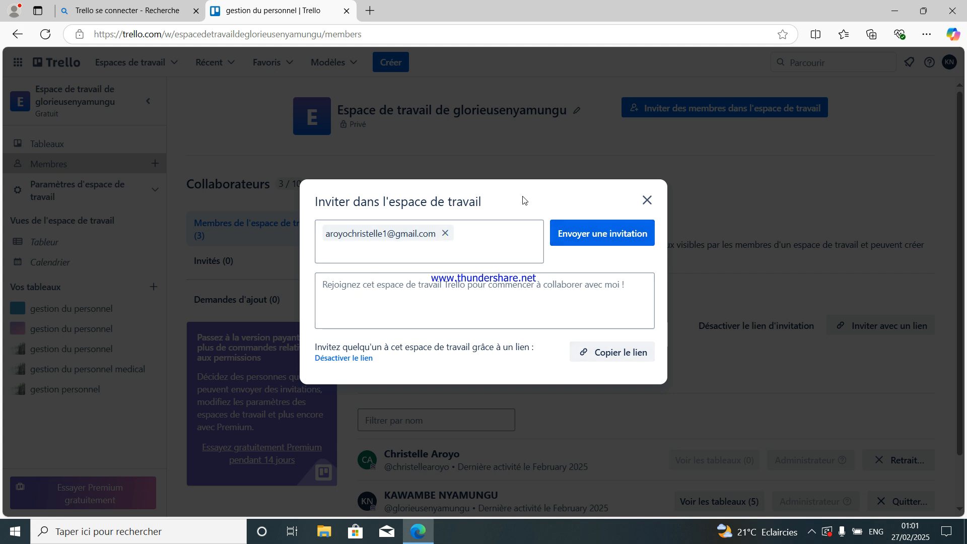
pyautogui.click(576, 240)
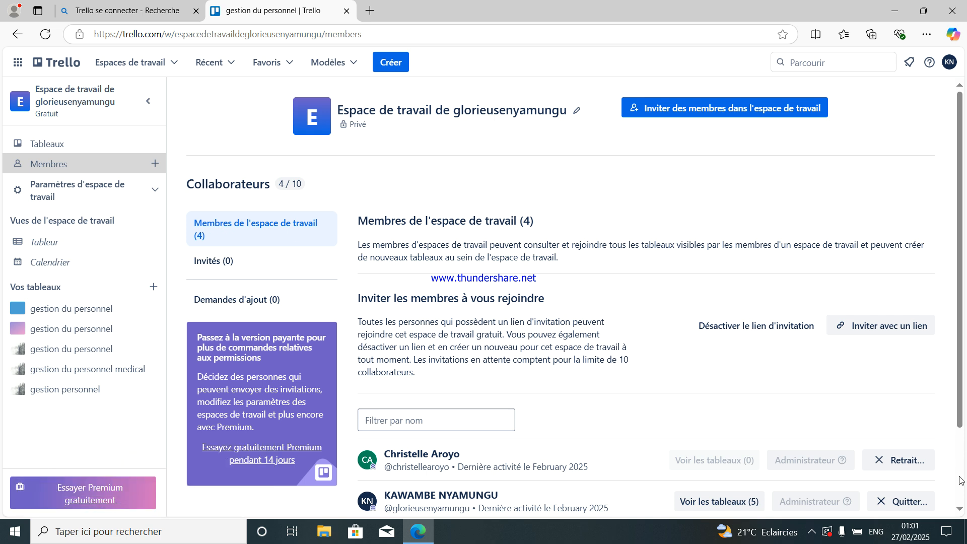
pyautogui.scroll(-2, 960, 515)
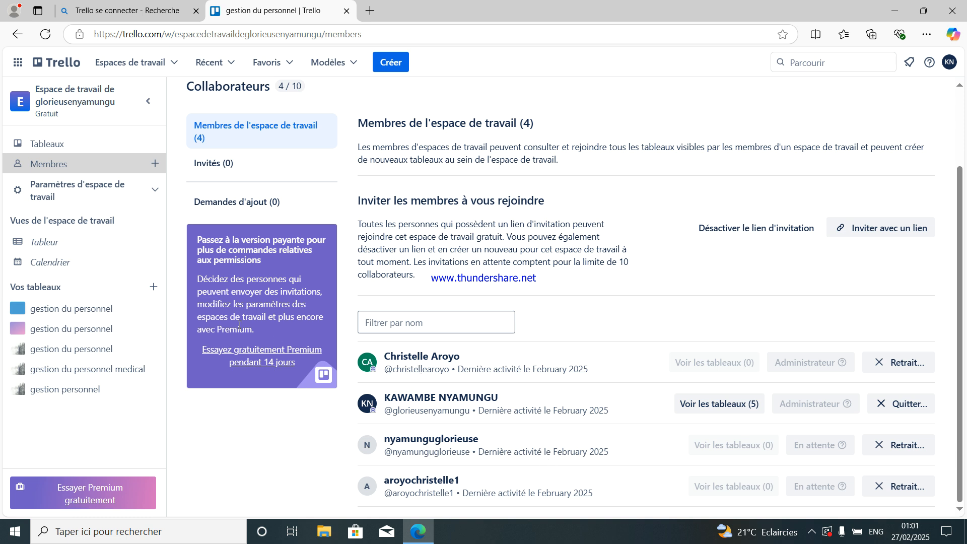
# View the workspace's Tableur and Calendrier views and return to the "gestion du personnel" board with the purple-pink background.
pyautogui.click(57, 248)
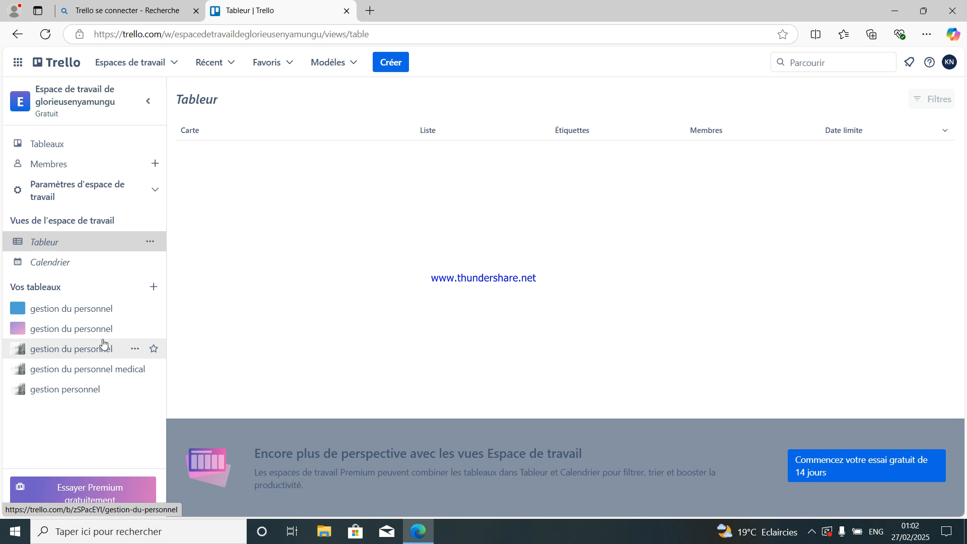
pyautogui.click(36, 263)
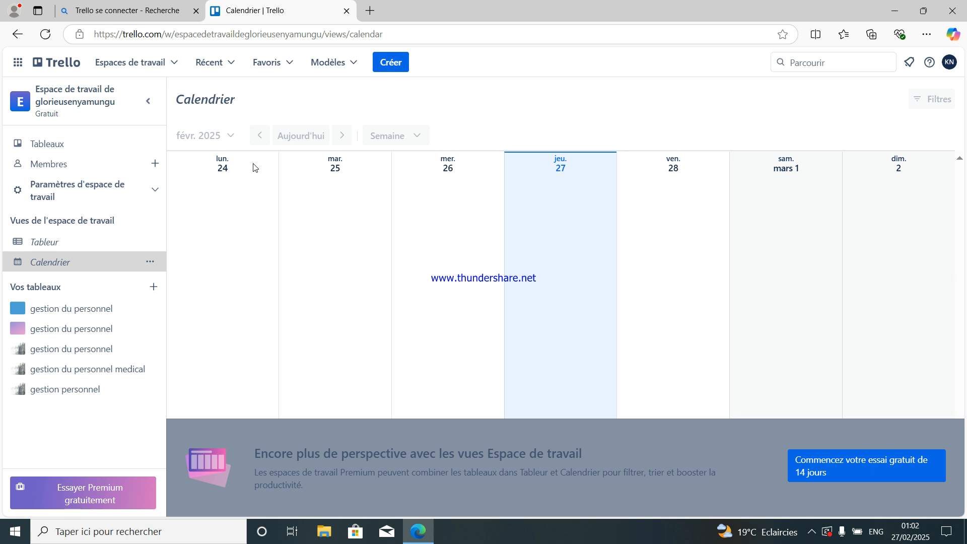
pyautogui.click(71, 332)
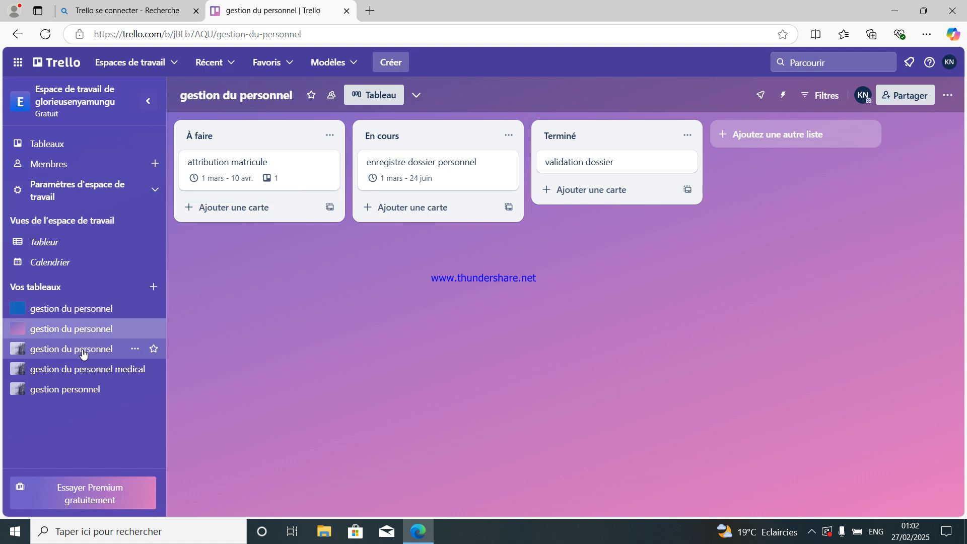
pyautogui.click(44, 264)
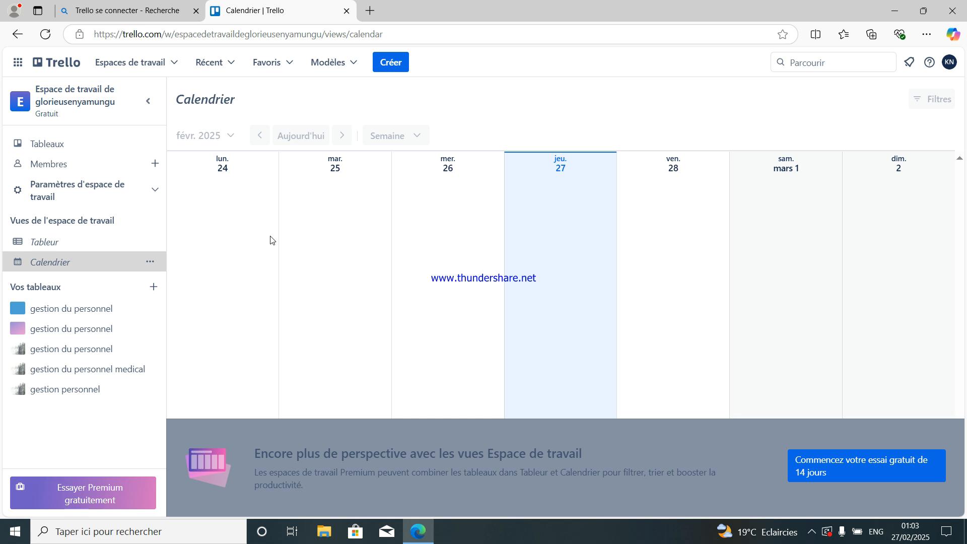
pyautogui.click(50, 330)
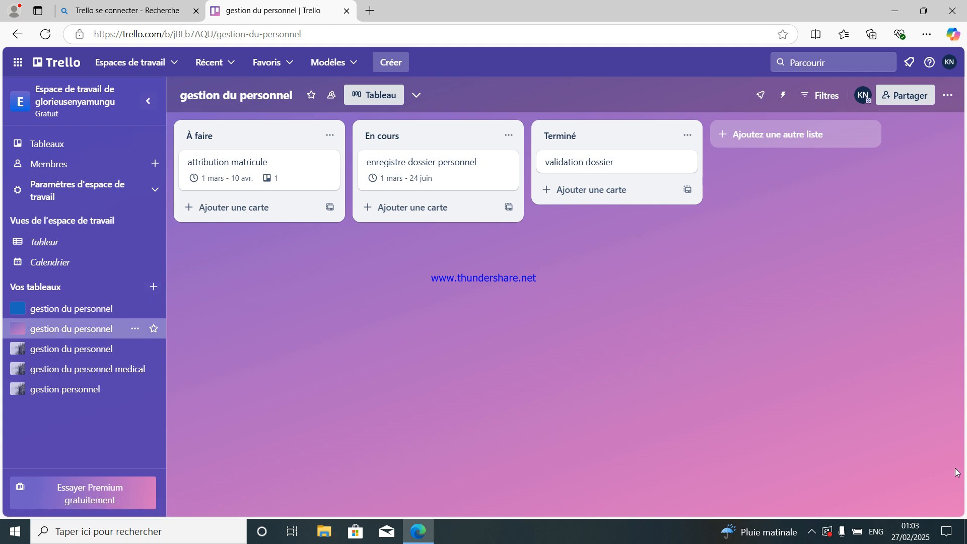
pyautogui.click(812, 532)
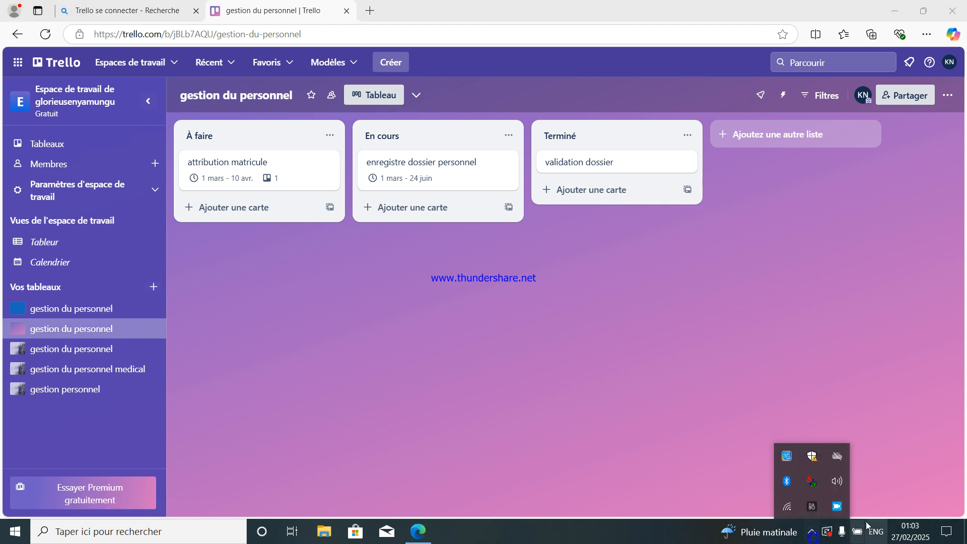
pyautogui.rightClick(836, 507)
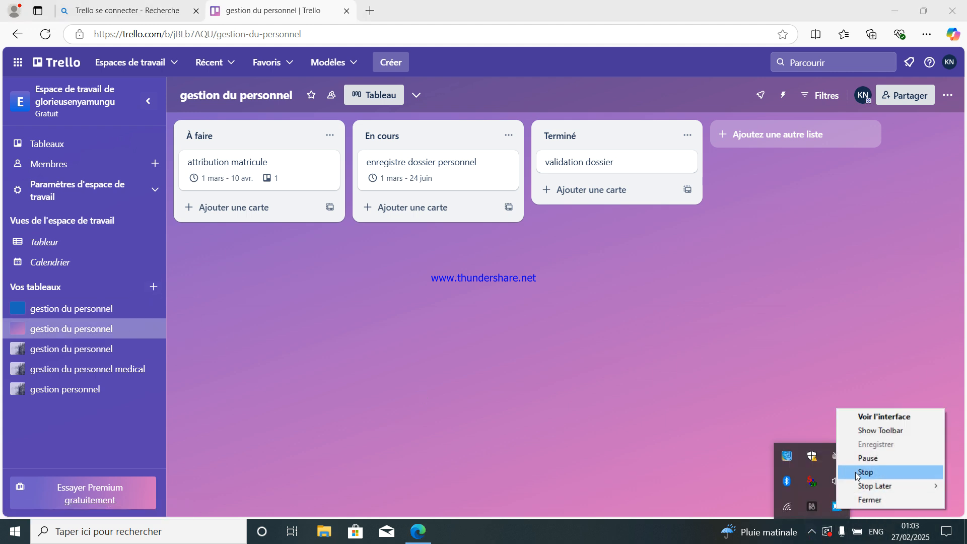